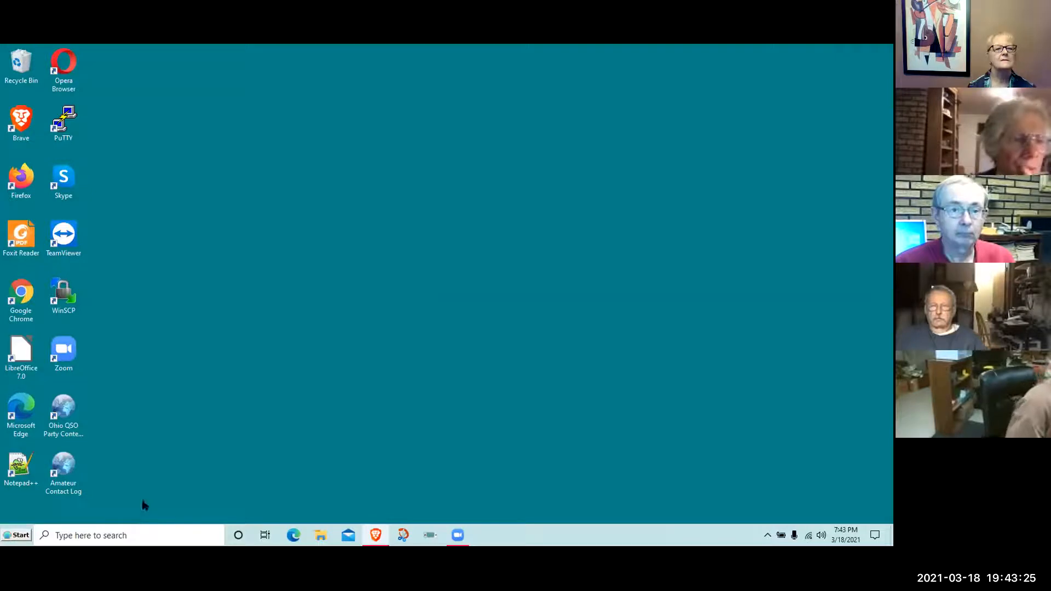
Search the computer for CHIRP and launch the application.
click(117, 535)
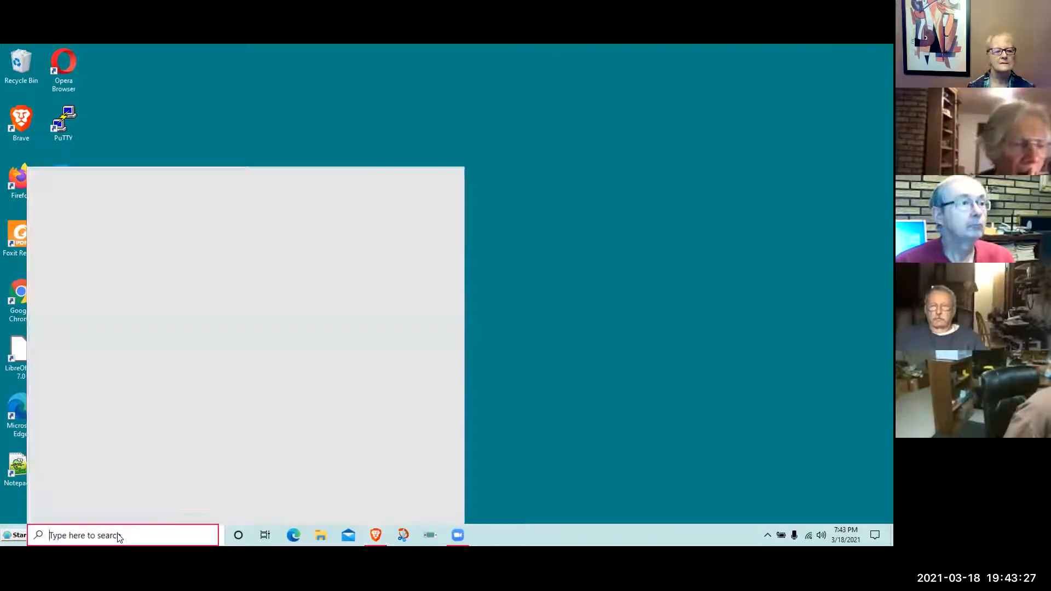
text(ch)
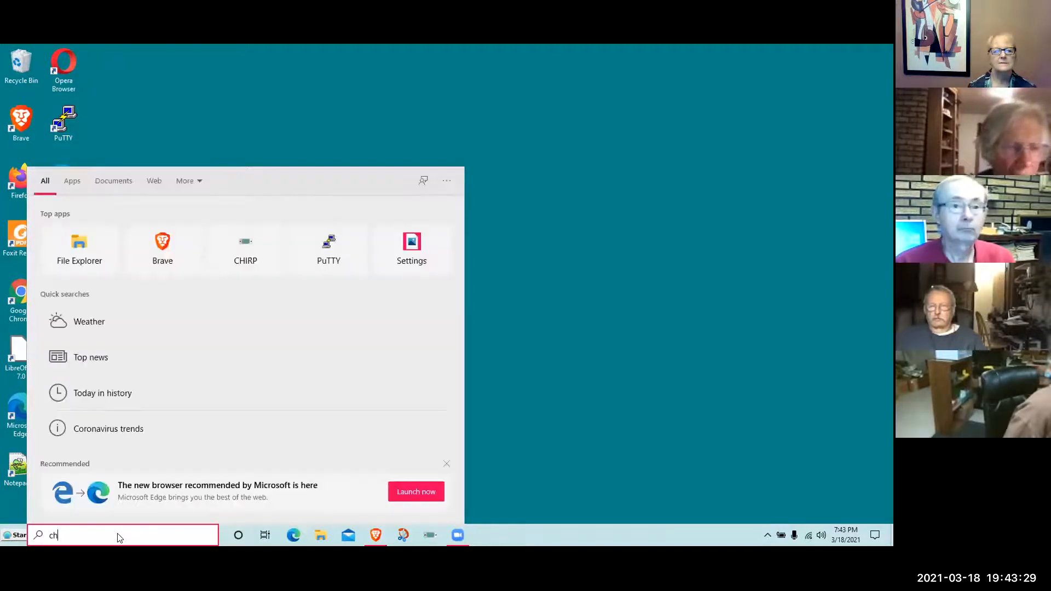
text(ir)
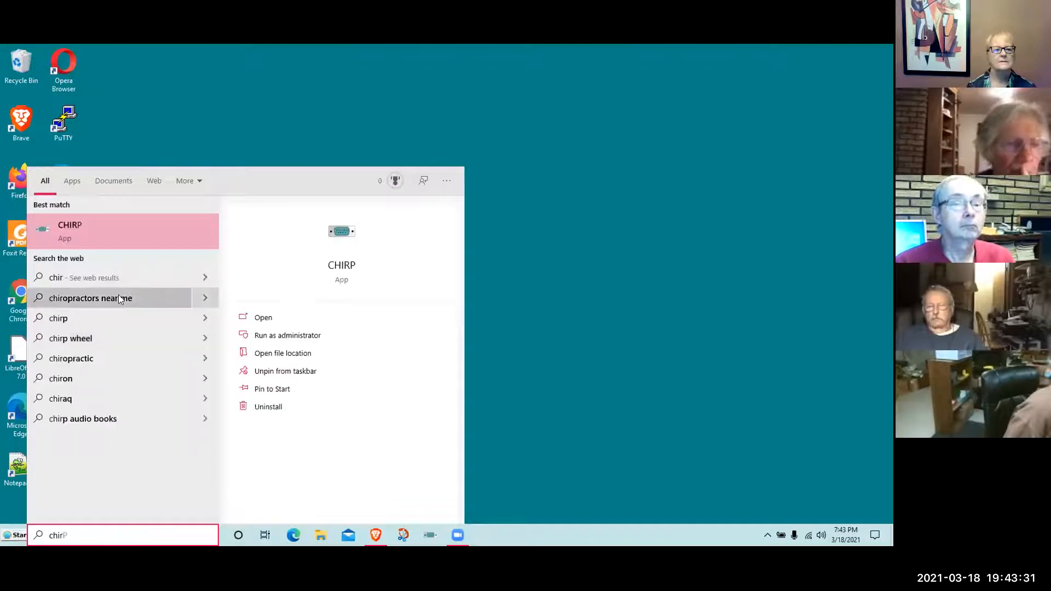
click(110, 232)
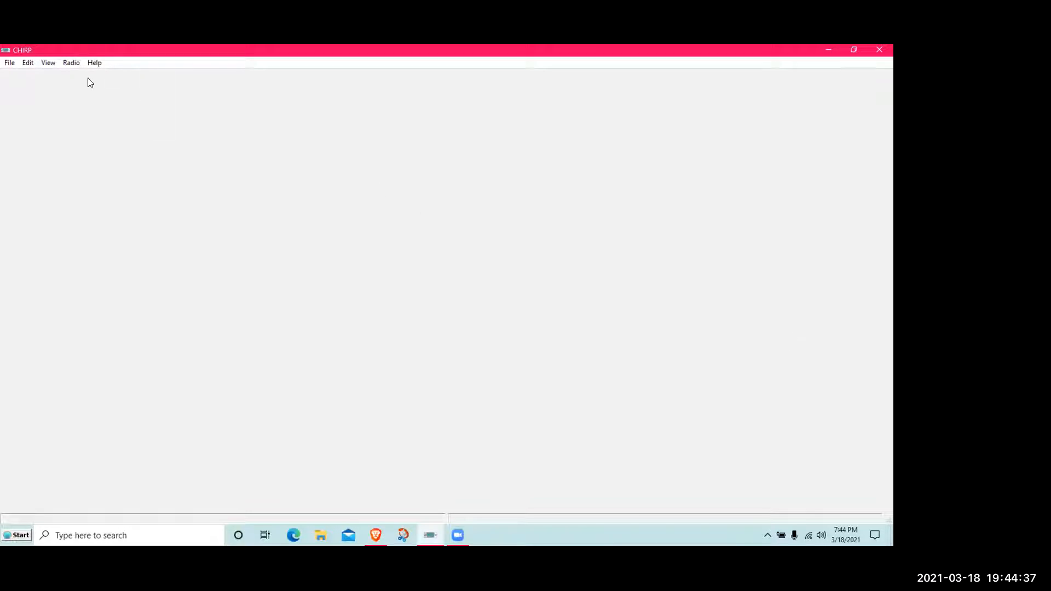
Download the memories from the connected radio using port COM4, vendor Baofeng and model UV-5R.
click(69, 64)
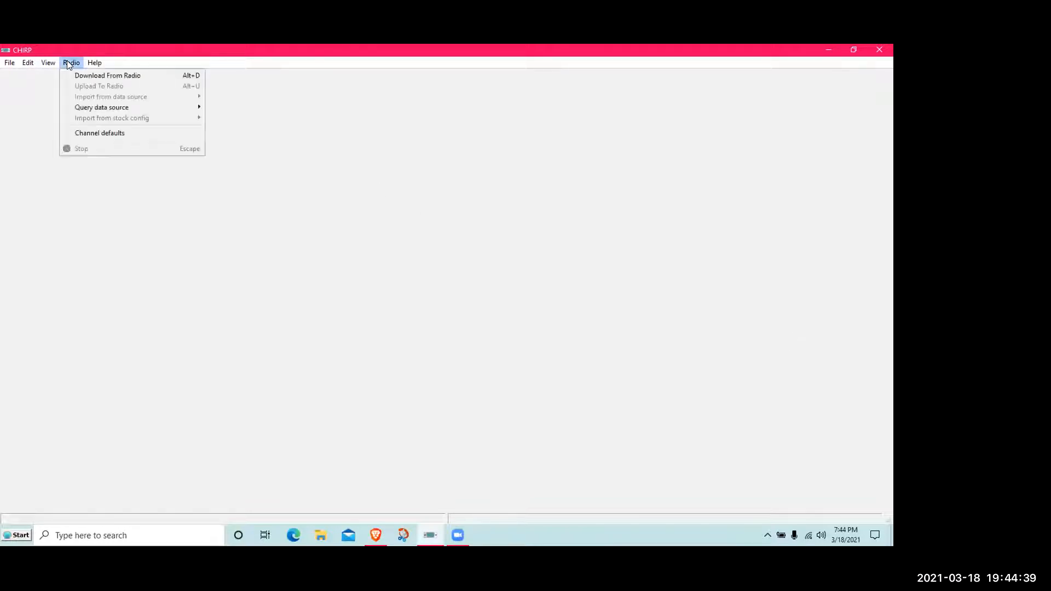
click(98, 75)
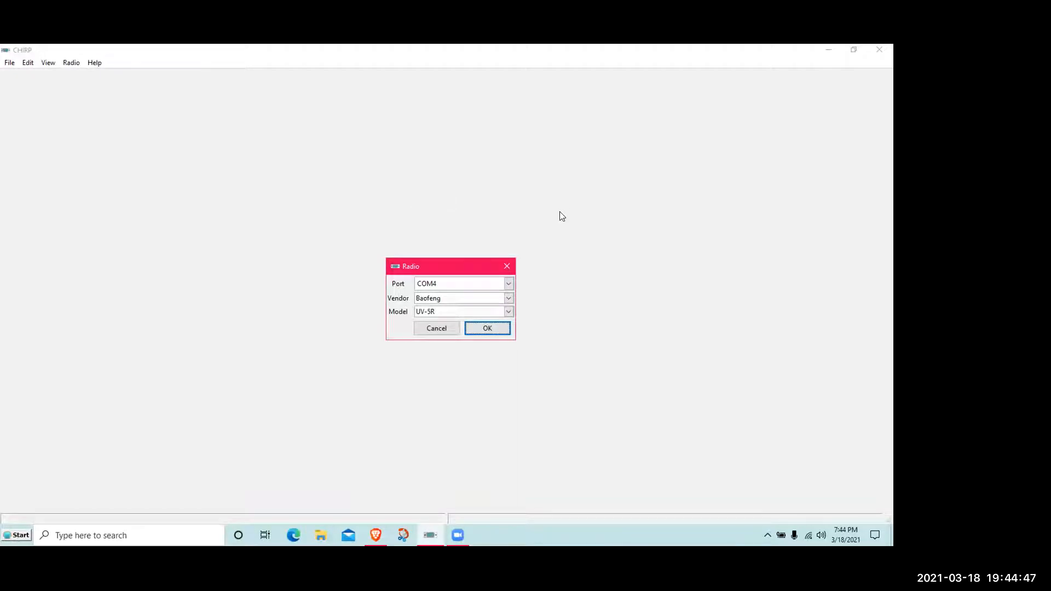
click(507, 285)
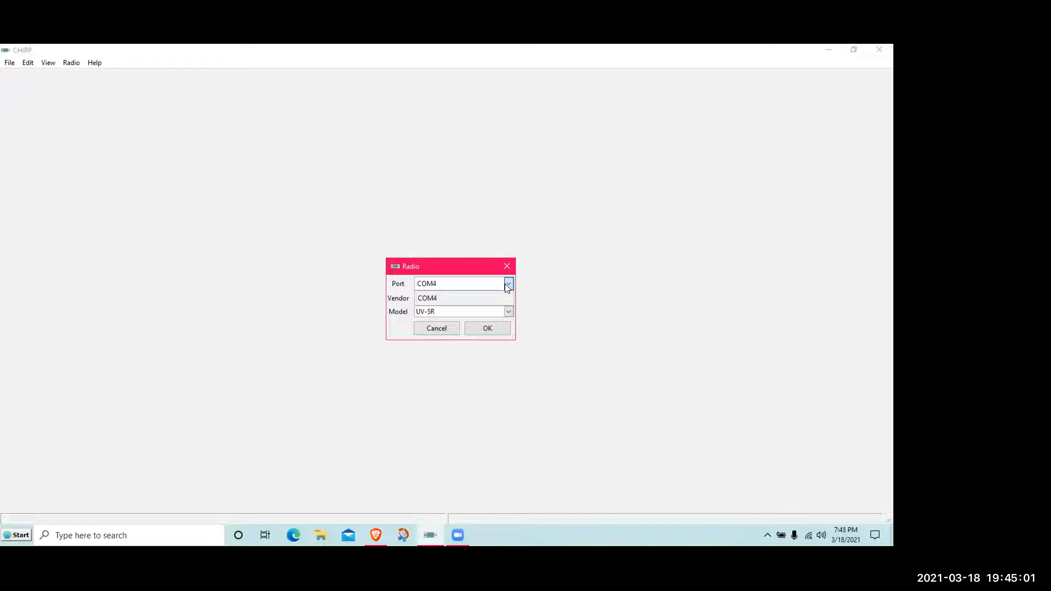
click(475, 303)
click(468, 299)
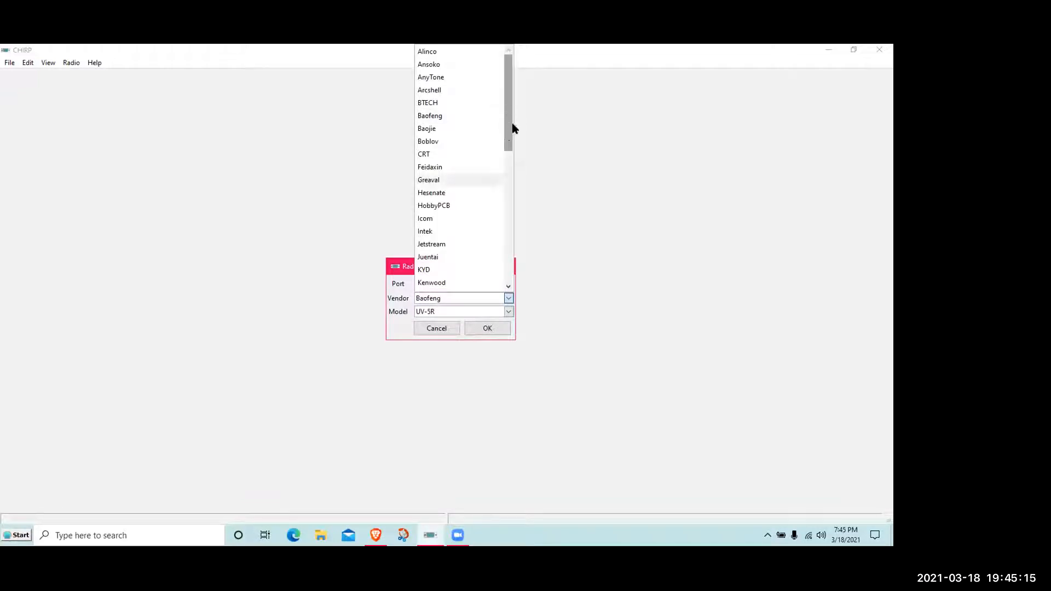
drag(511, 127, 509, 48)
click(443, 116)
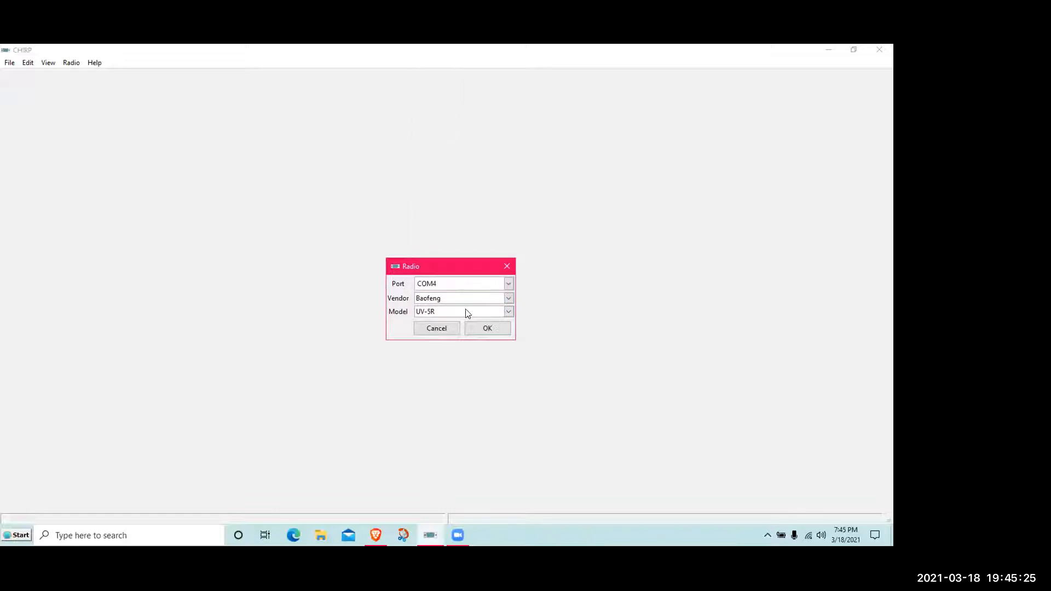
click(473, 331)
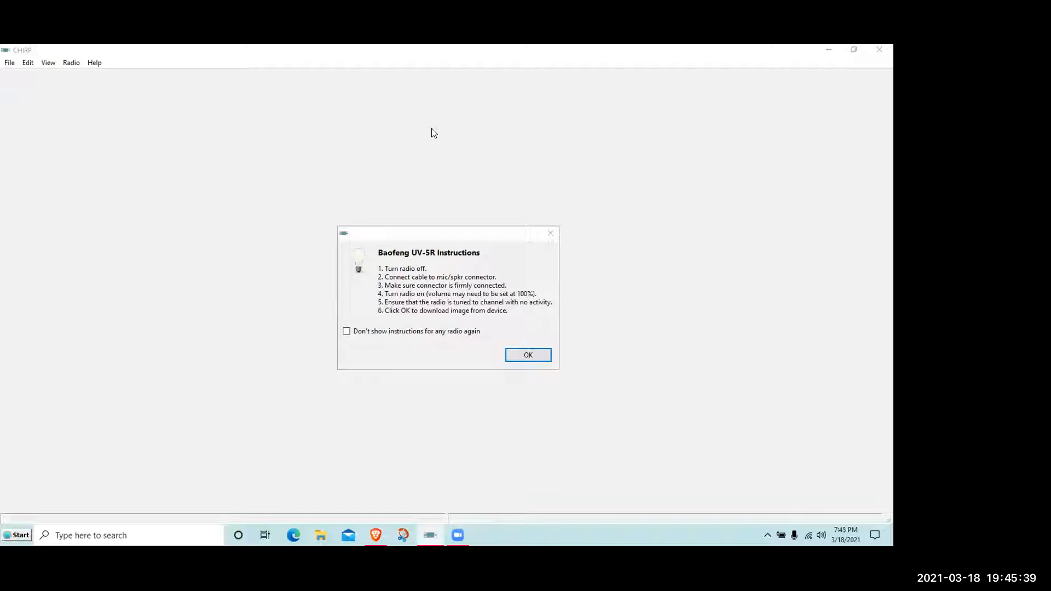
click(529, 356)
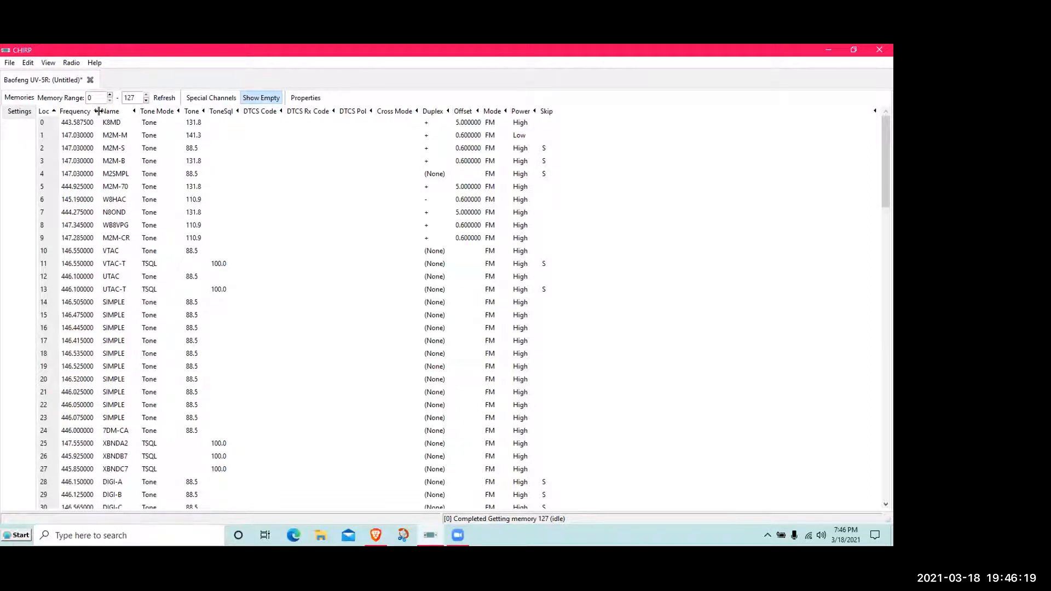
click(95, 63)
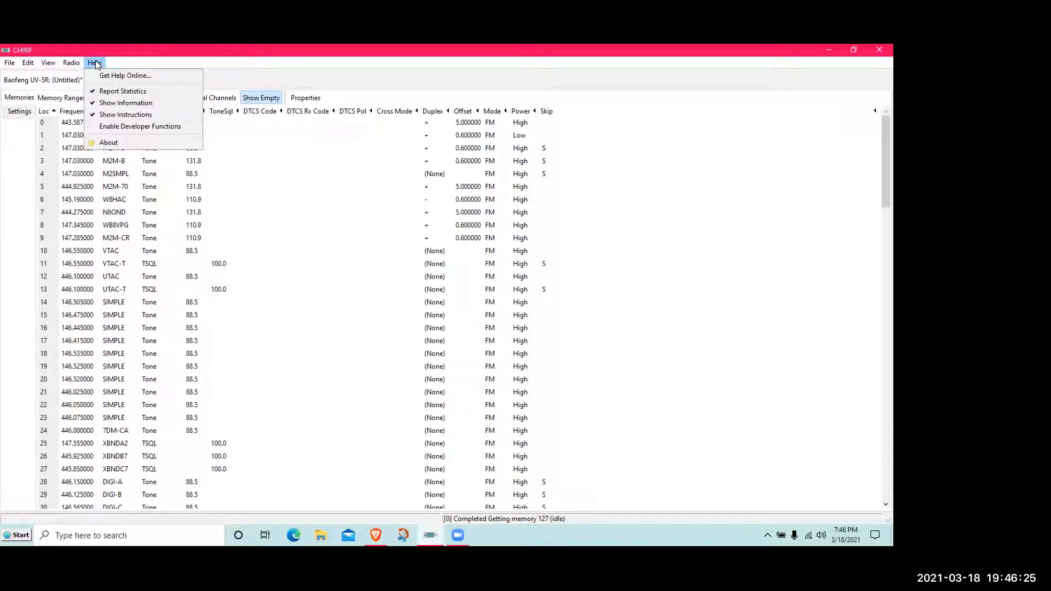
click(252, 68)
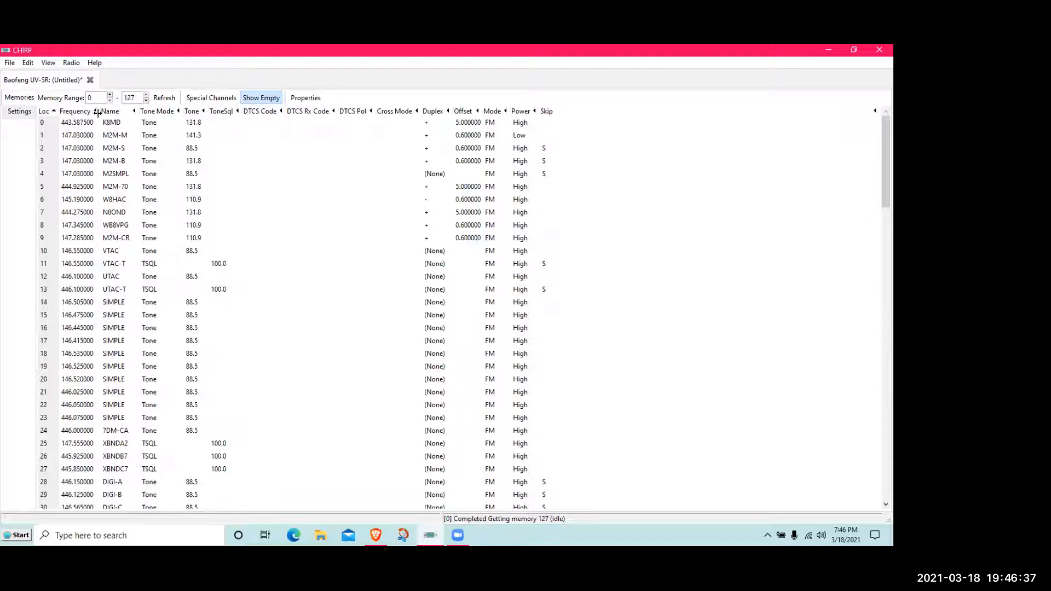
Widen the Frequency, Name and Tone Mode columns of the memory list.
drag(98, 112, 112, 113)
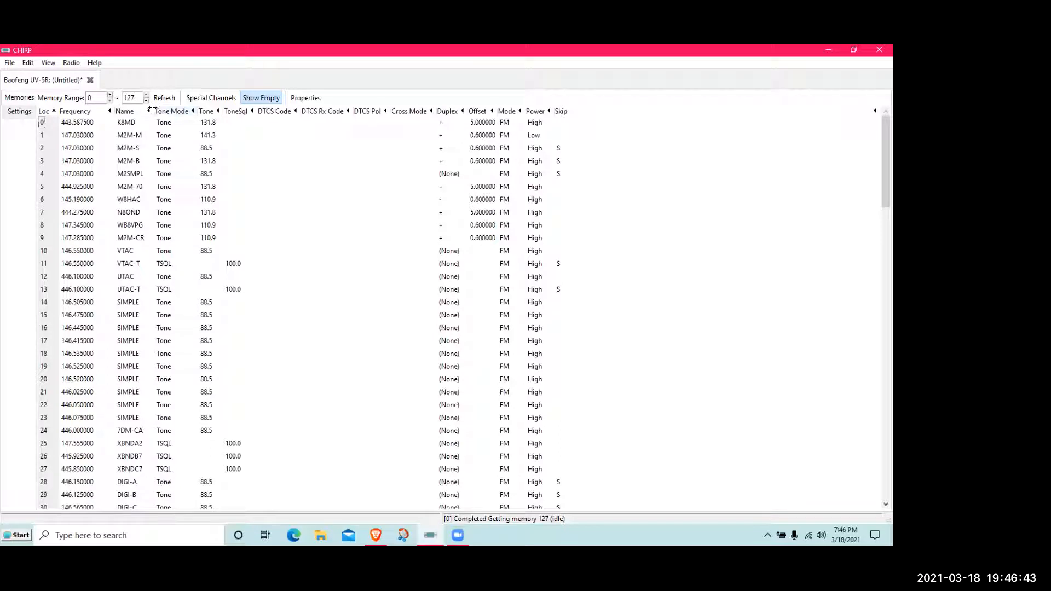
drag(152, 108, 161, 107)
drag(169, 108, 173, 108)
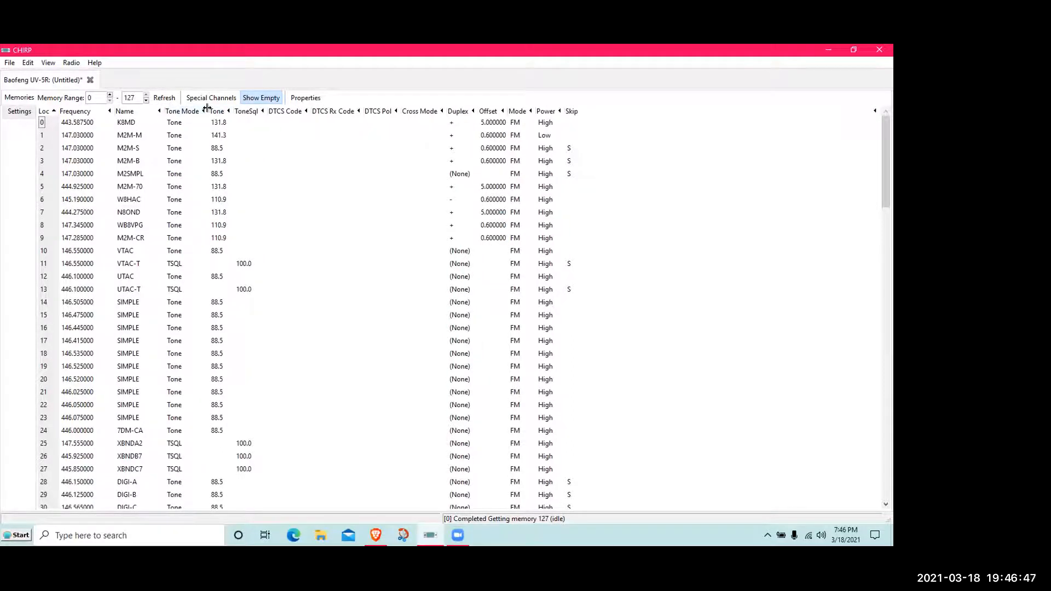
drag(207, 108, 224, 107)
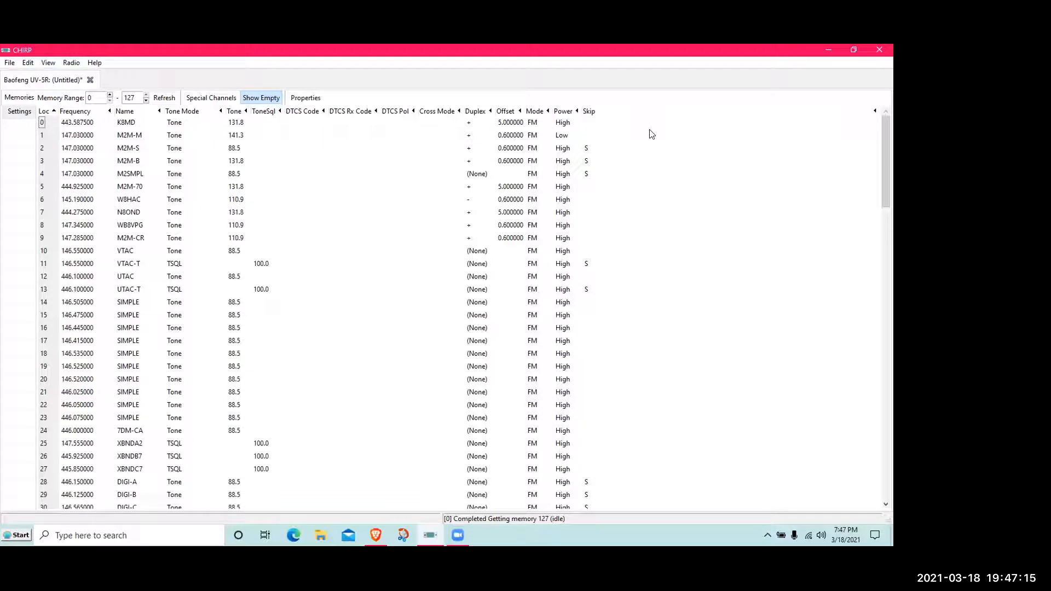
Sort the memory list by Skip so skipped channels come first, and return it to Loc order.
click(613, 112)
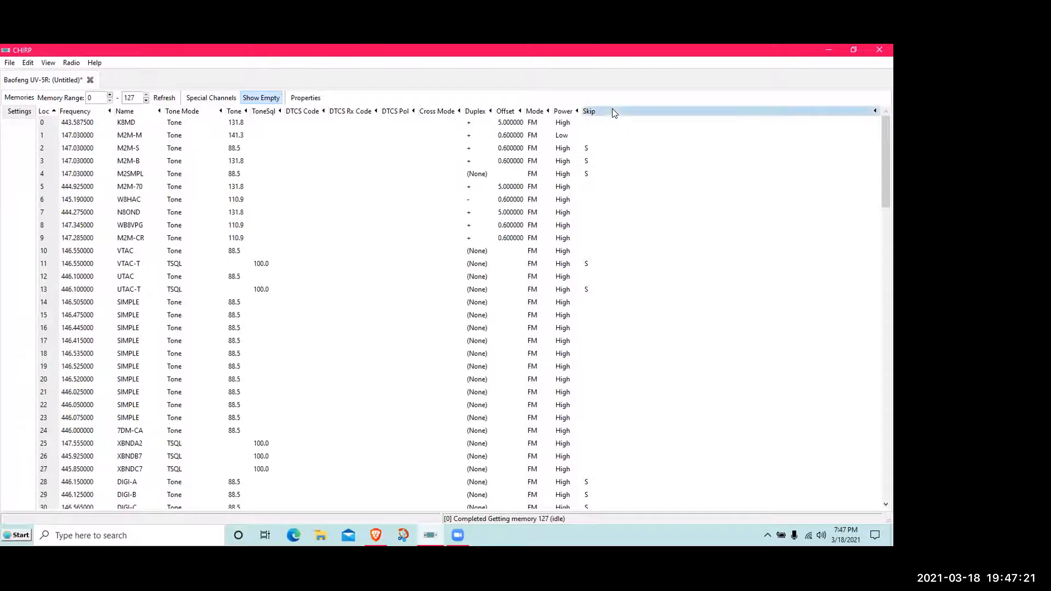
click(614, 112)
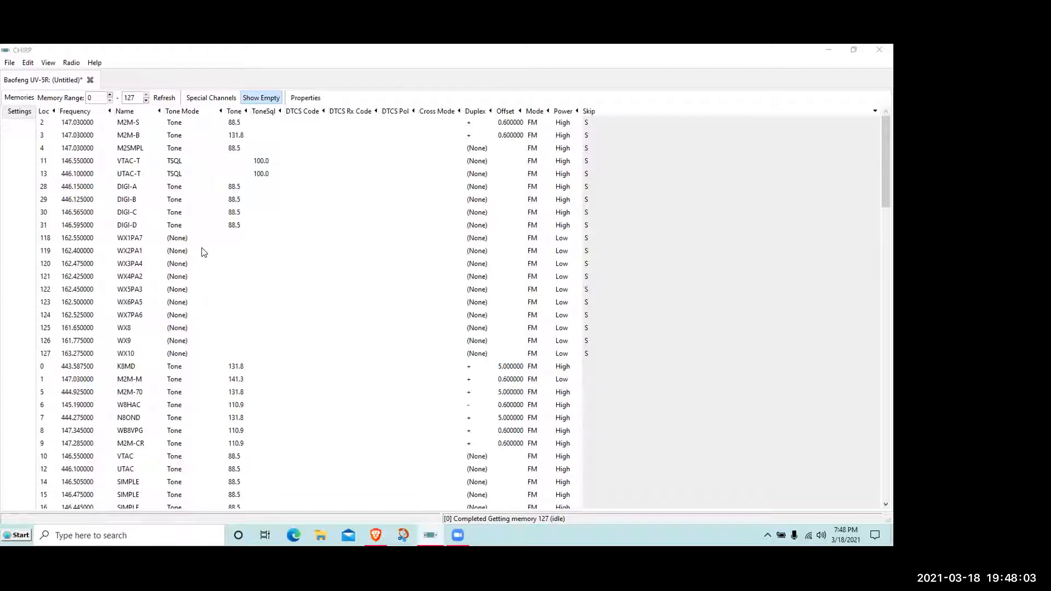
click(42, 110)
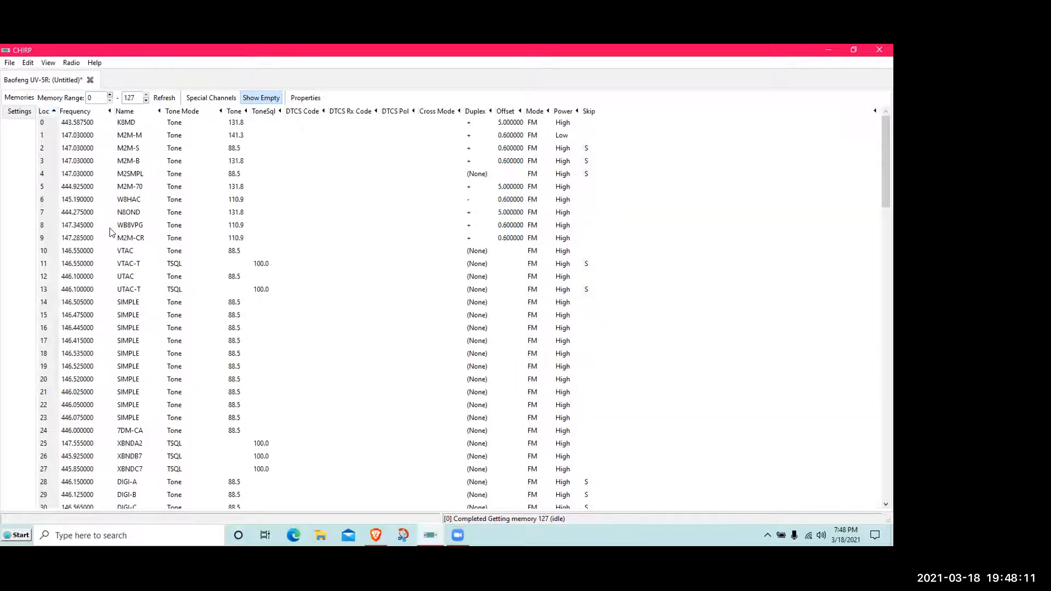
Set the Tone of memory location 7 to 91.5.
click(42, 213)
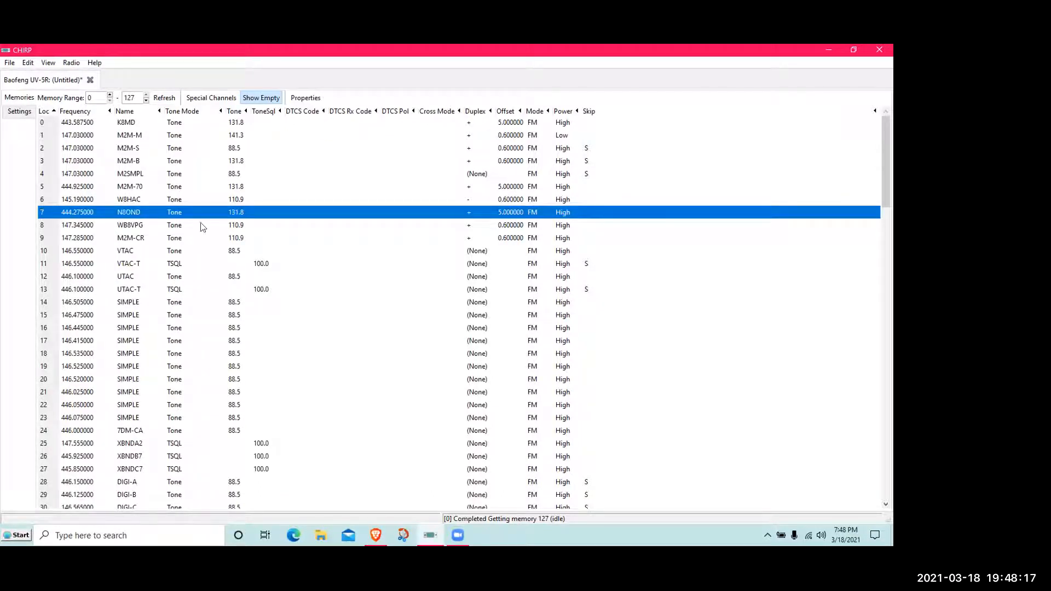
click(241, 213)
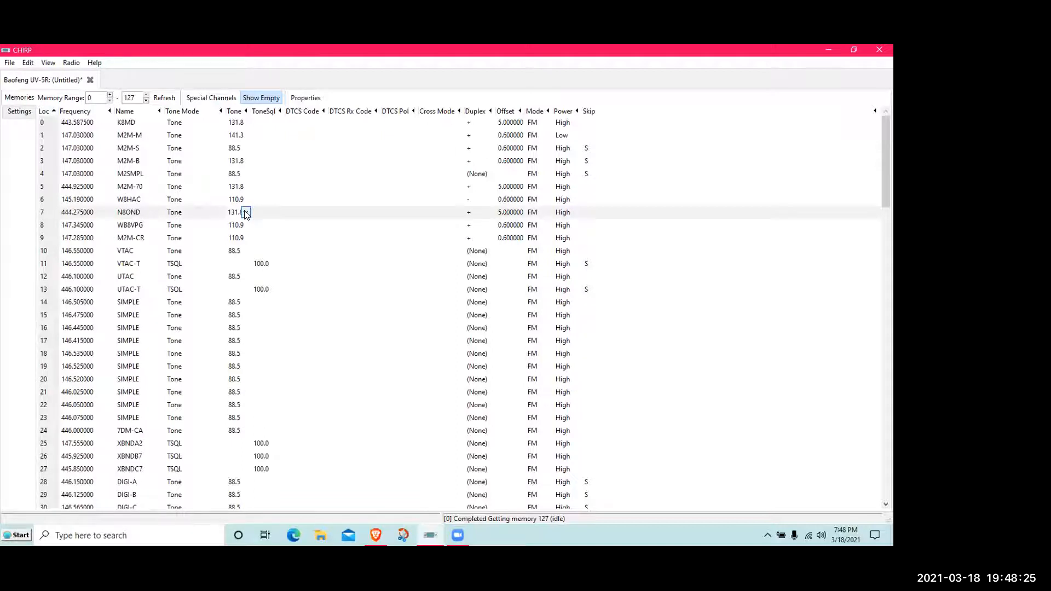
click(245, 213)
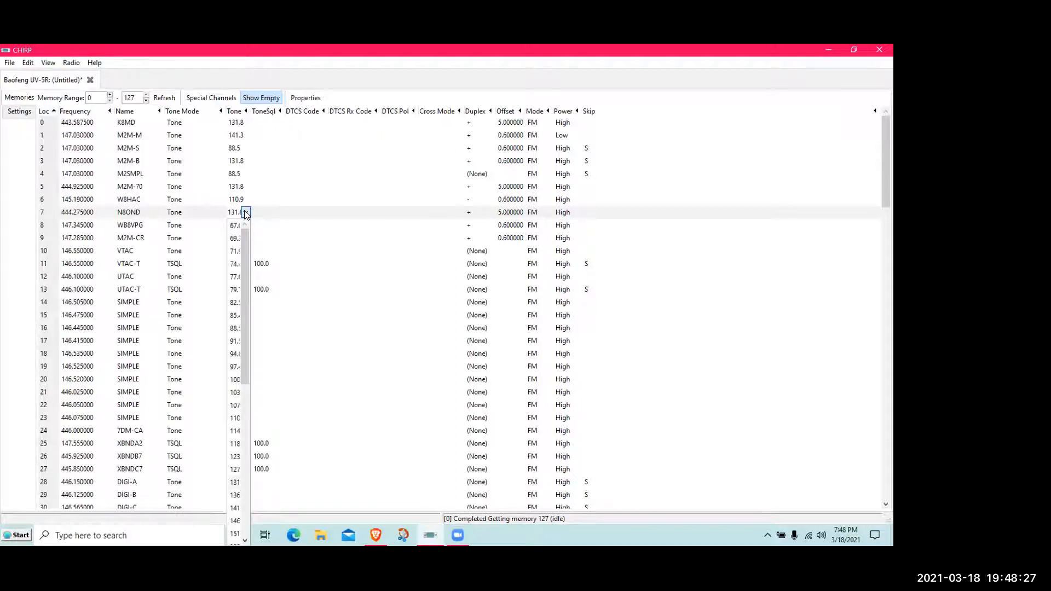
click(234, 342)
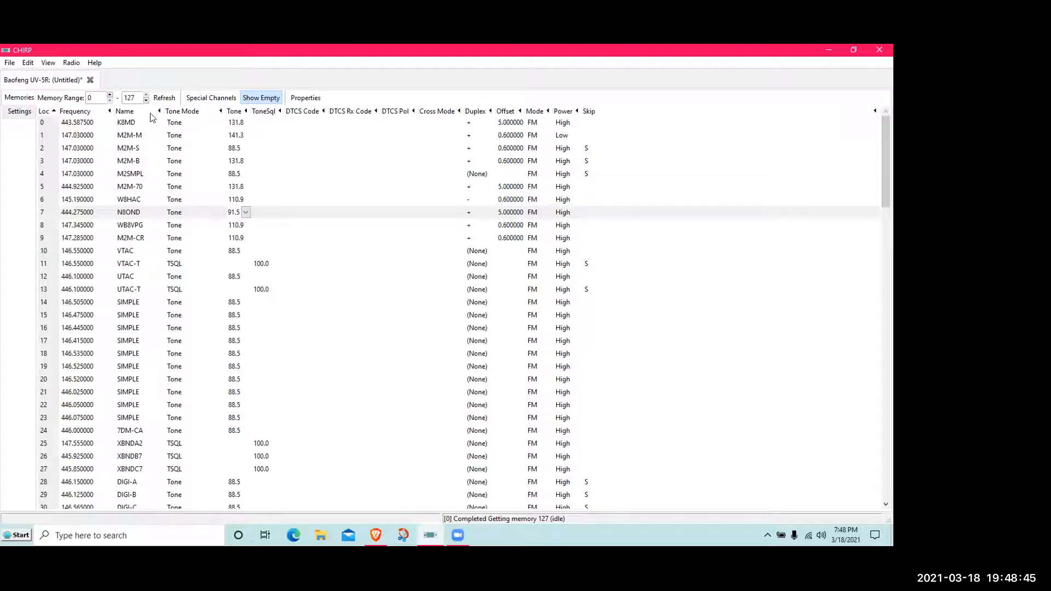
click(69, 64)
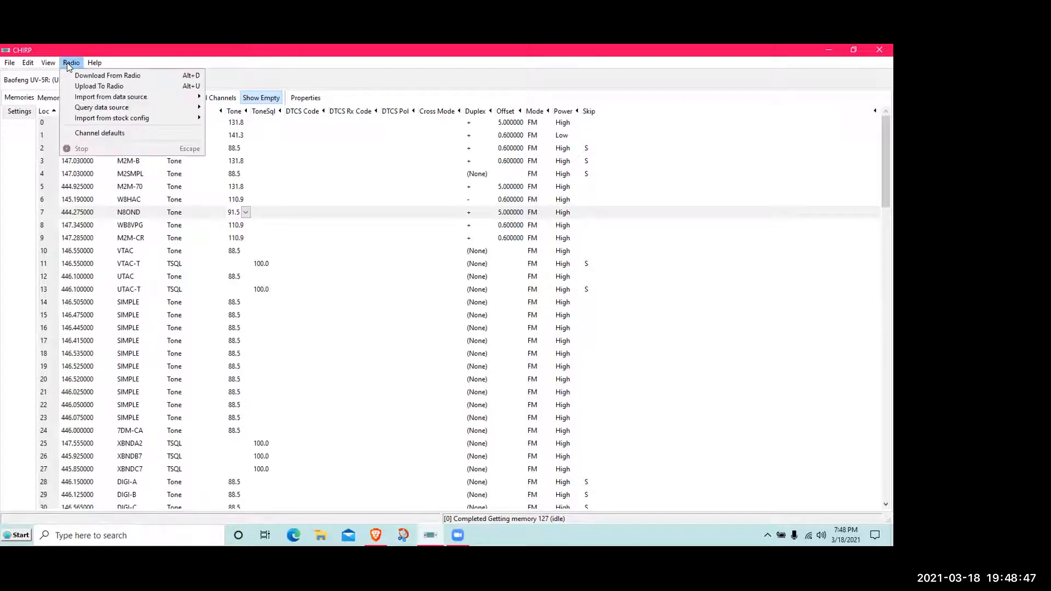
click(93, 86)
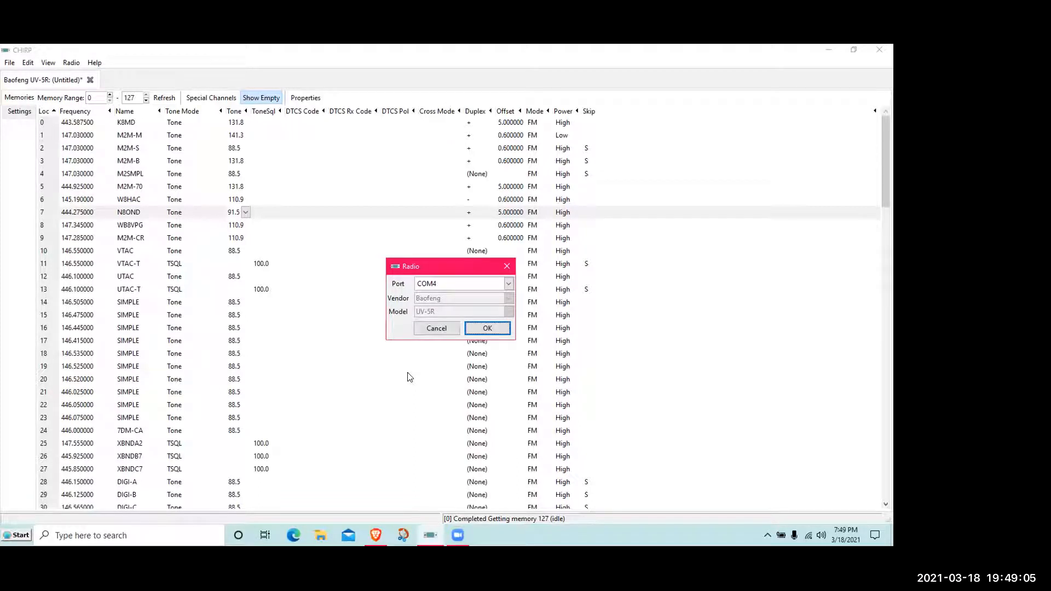
click(431, 329)
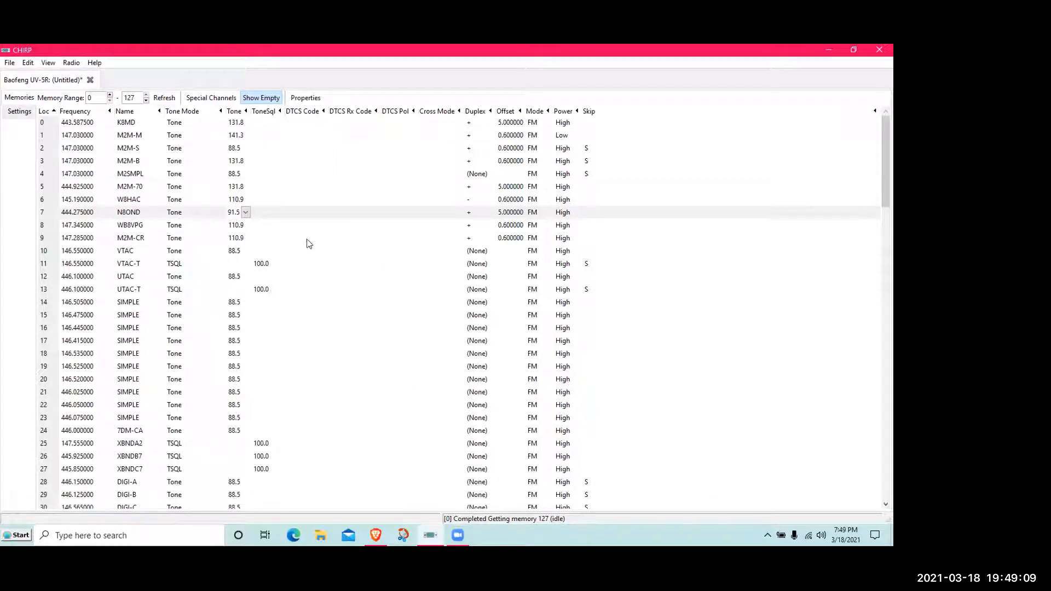
Set the ToneSql value of memory location 7 to 107.2.
click(265, 216)
click(265, 215)
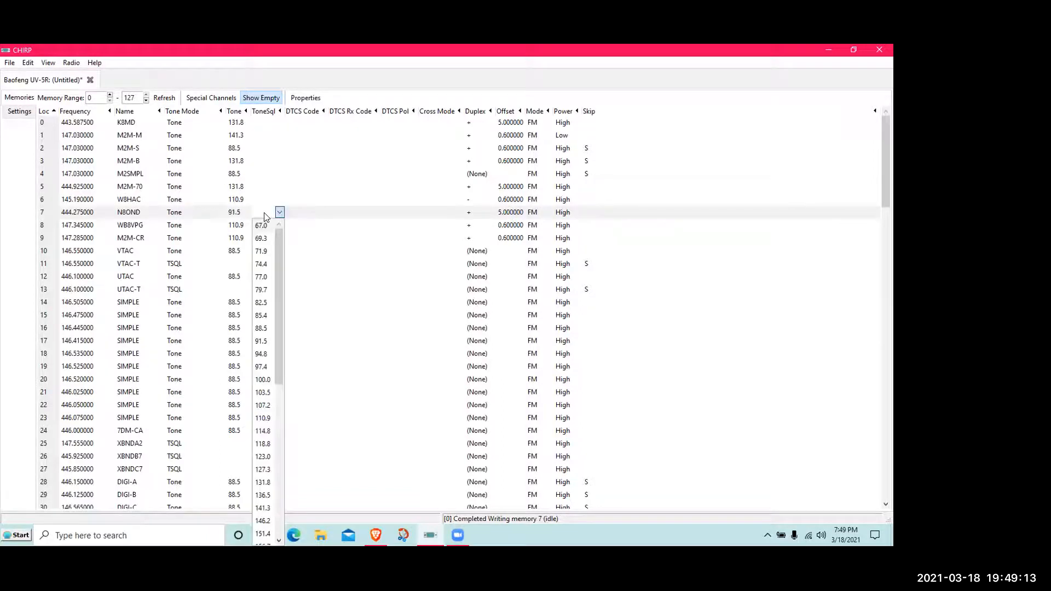
click(262, 405)
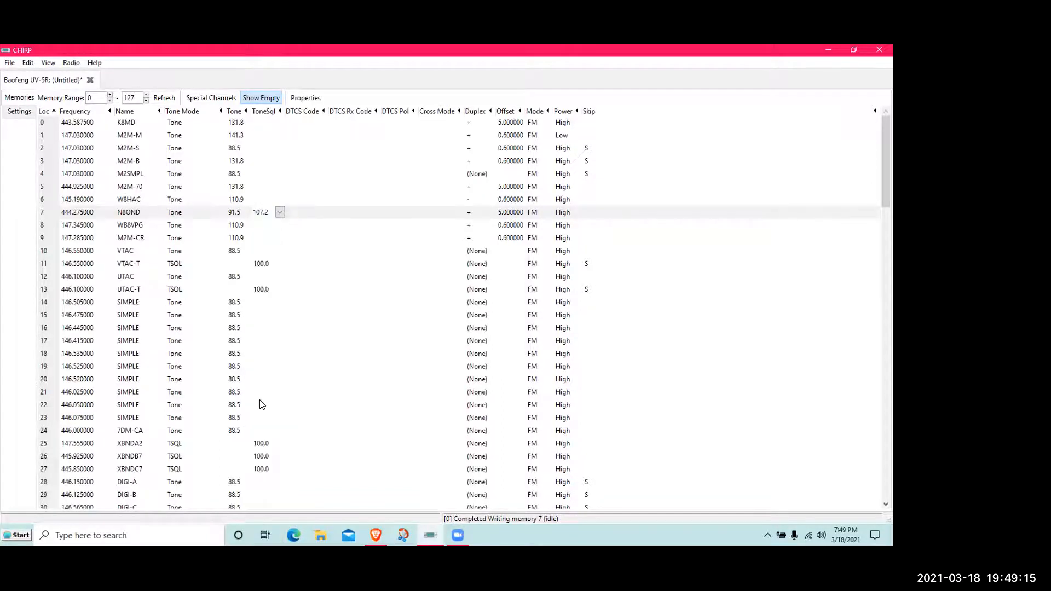
click(77, 216)
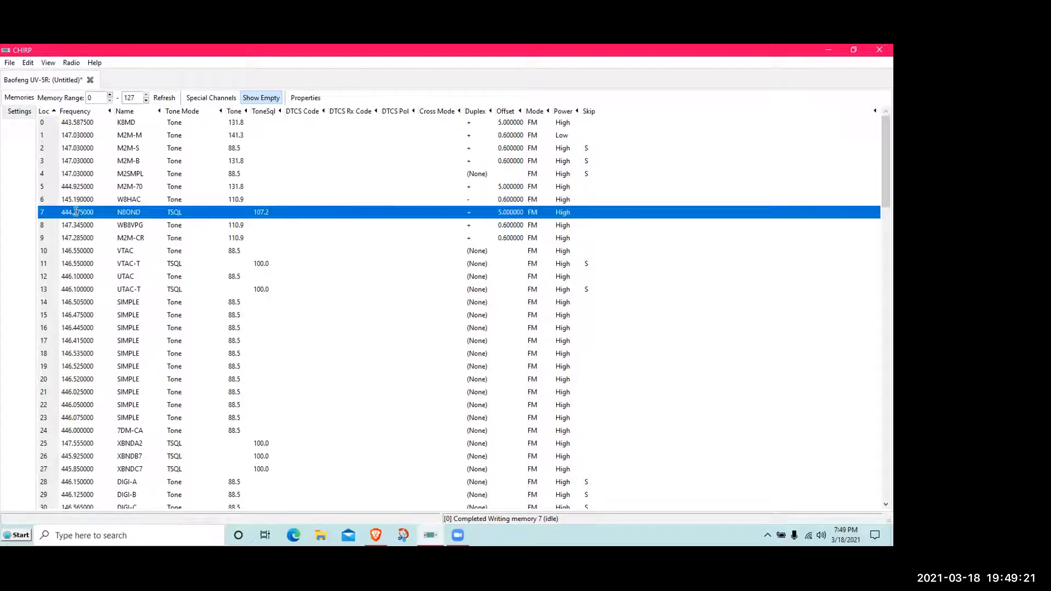
Change the Tone Mode of memory location 7 to DTCS.
click(510, 213)
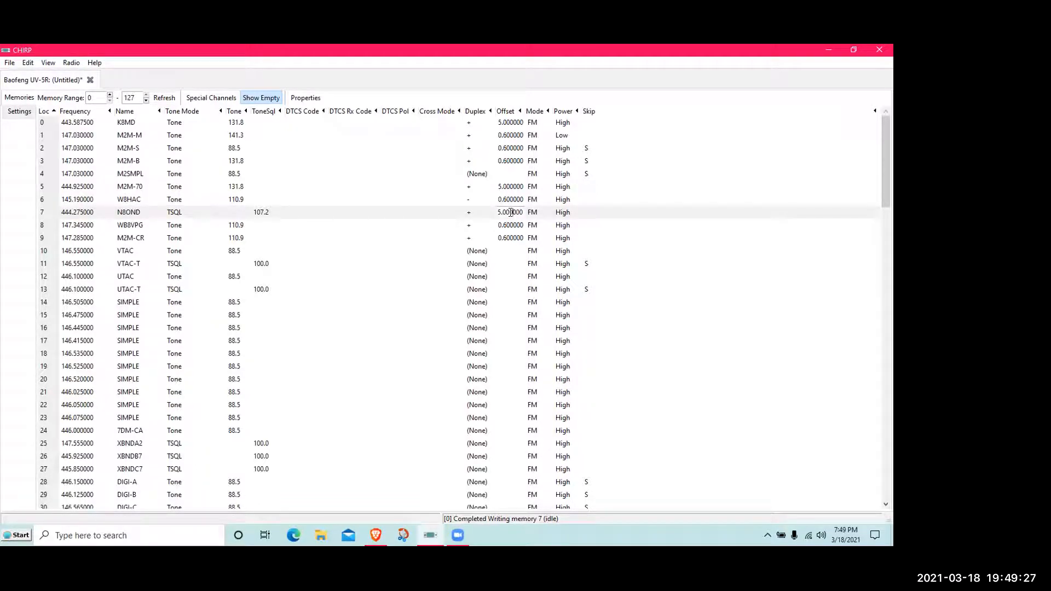
click(307, 212)
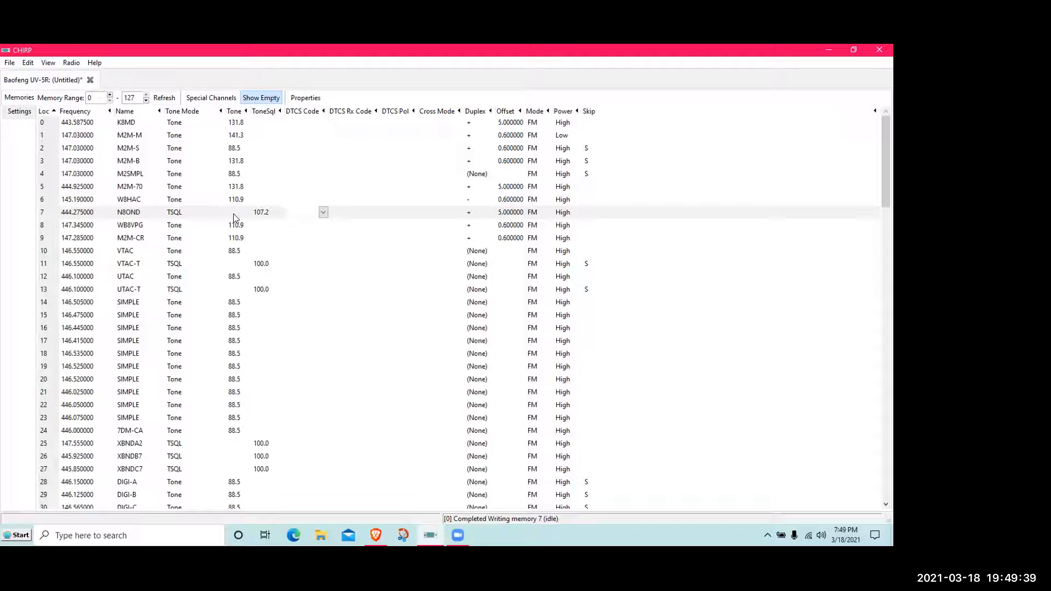
click(187, 216)
scroll(187, 215, down, 1)
click(187, 216)
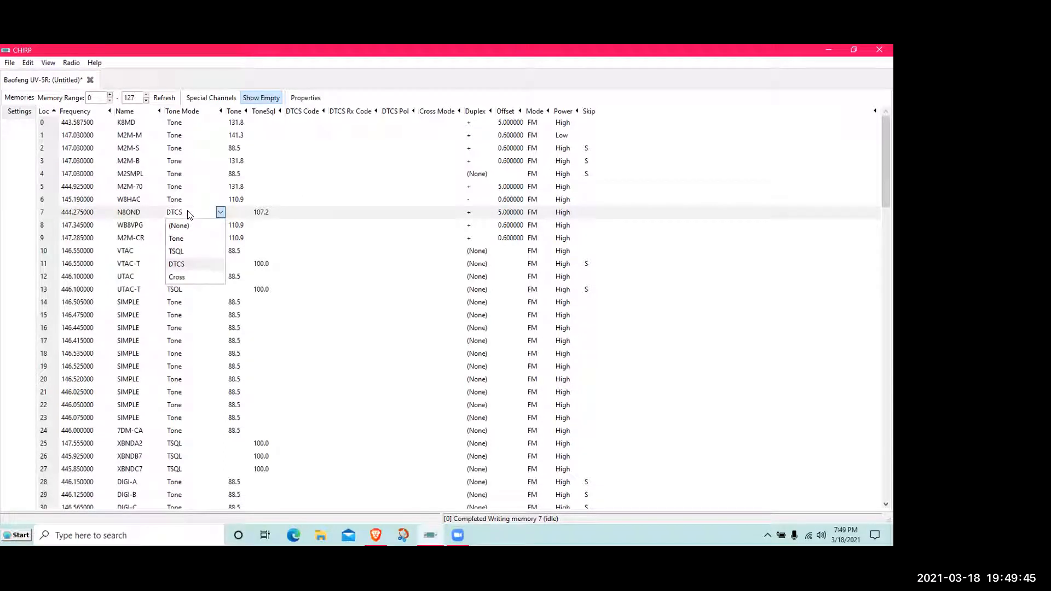
Set the Offset of memory location 7 to 12.00.
click(474, 215)
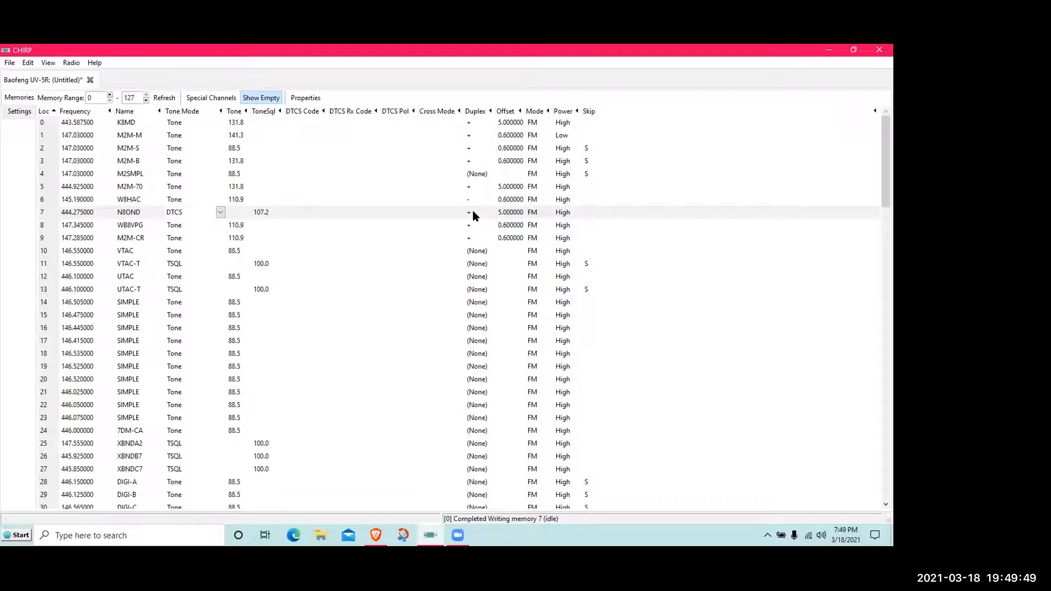
click(474, 215)
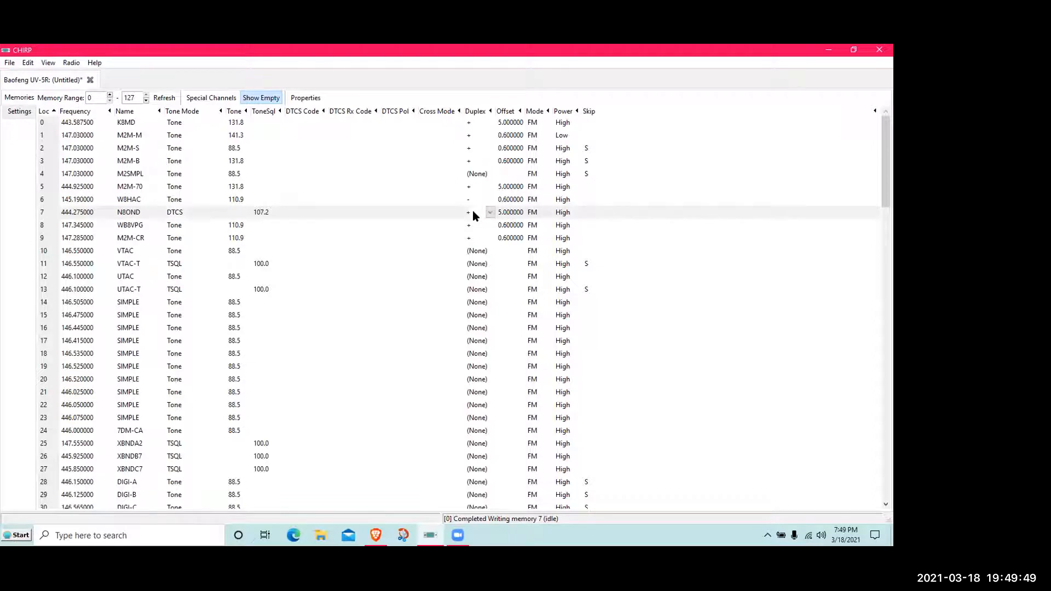
click(507, 213)
key(ctrl+a)
key(BackSpace)
text(12.00)
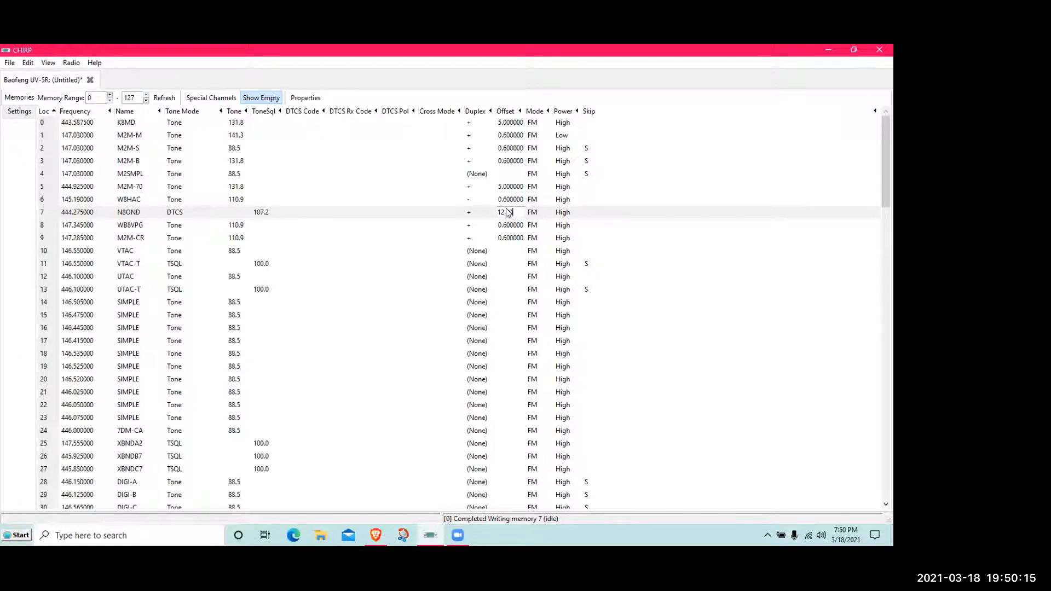
key(Return)
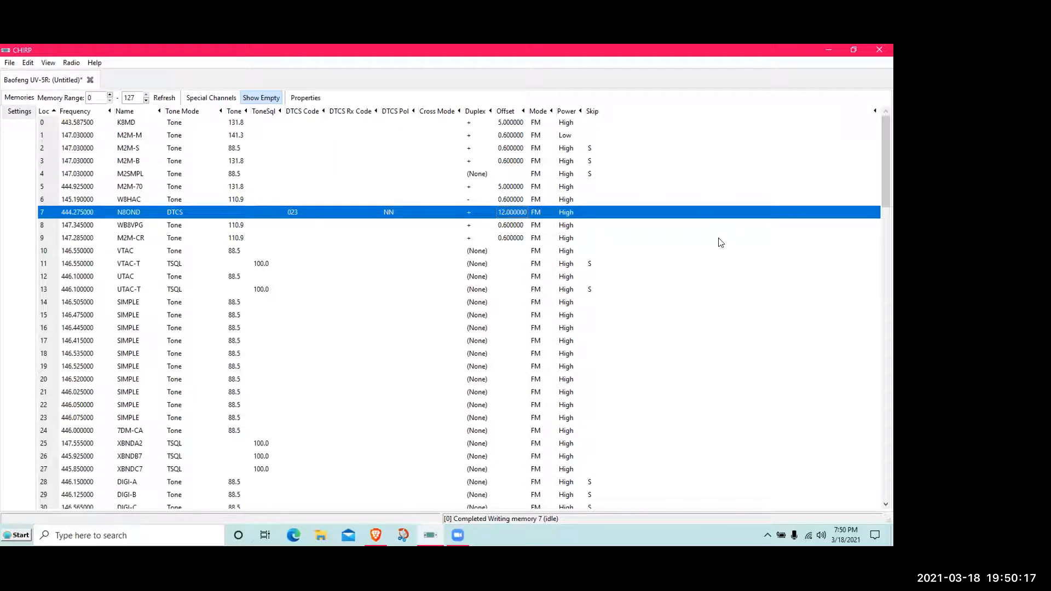
Change the Tone Mode of memory location 7 to Cross and look through its available DTCS Rx Code values.
click(185, 212)
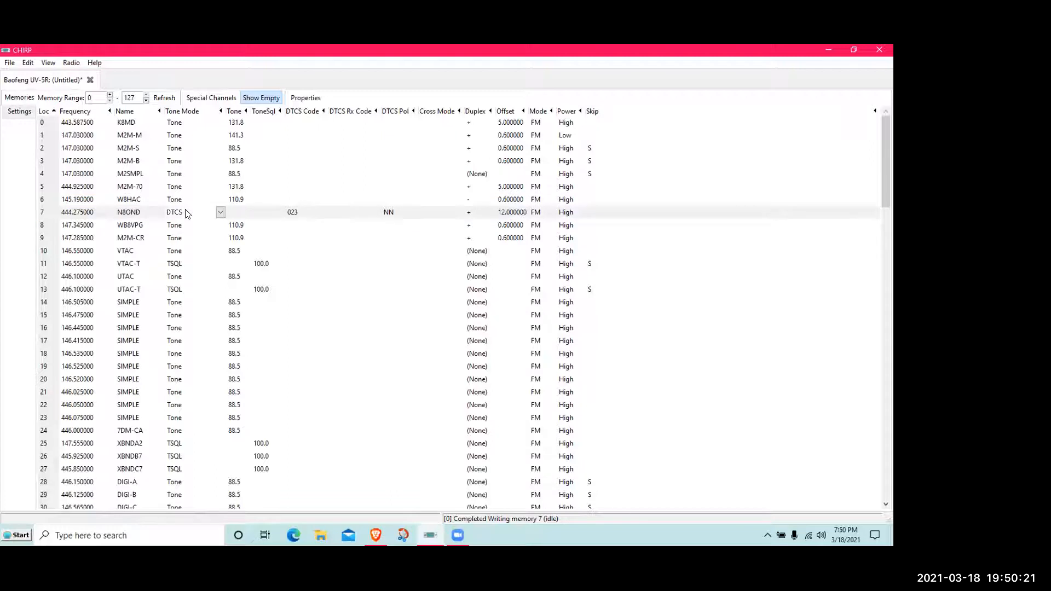
click(186, 213)
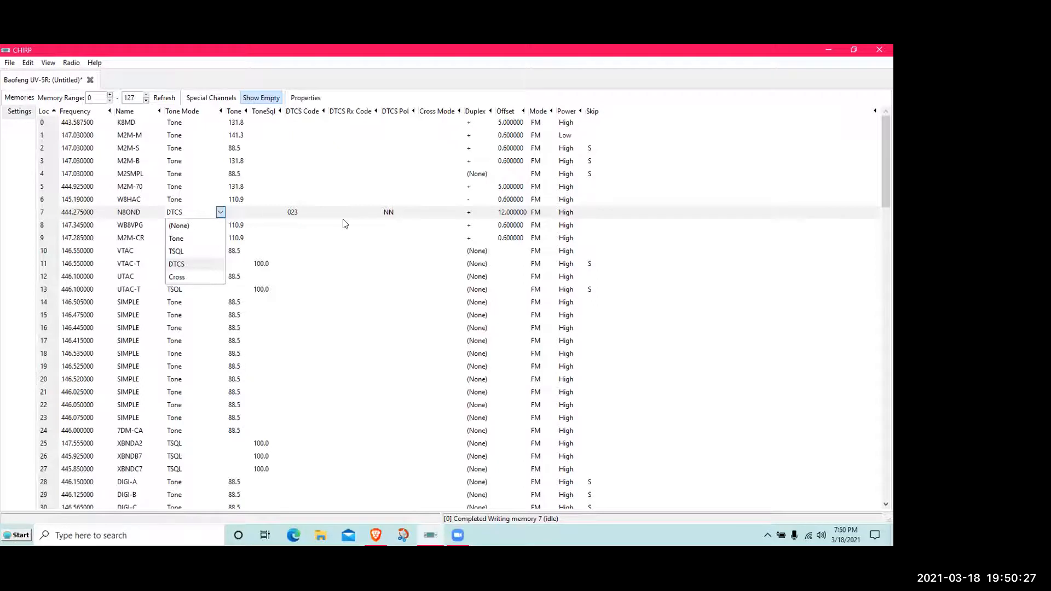
click(354, 212)
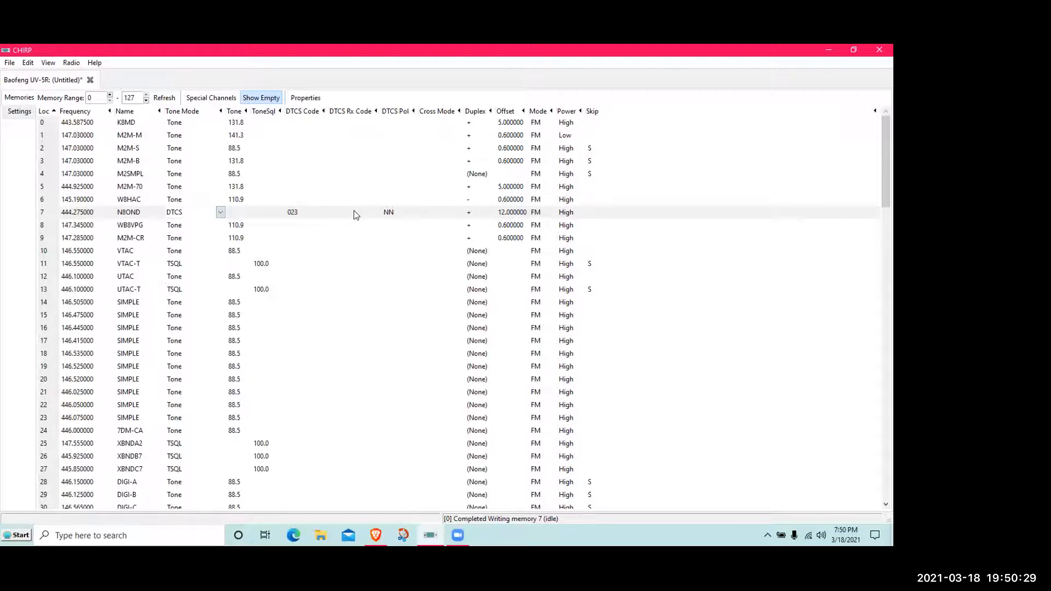
click(355, 211)
click(355, 212)
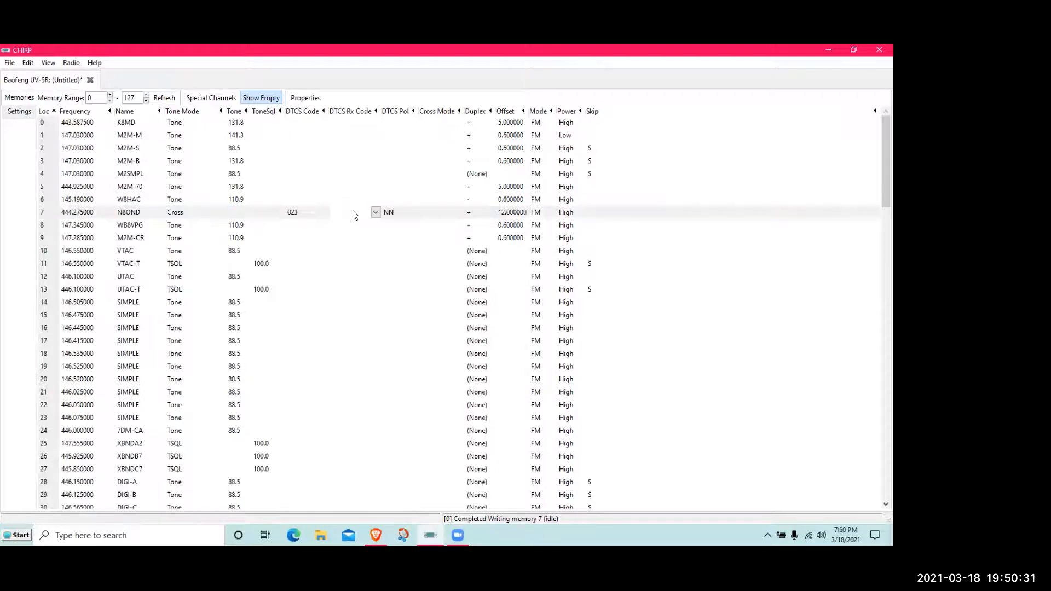
click(355, 215)
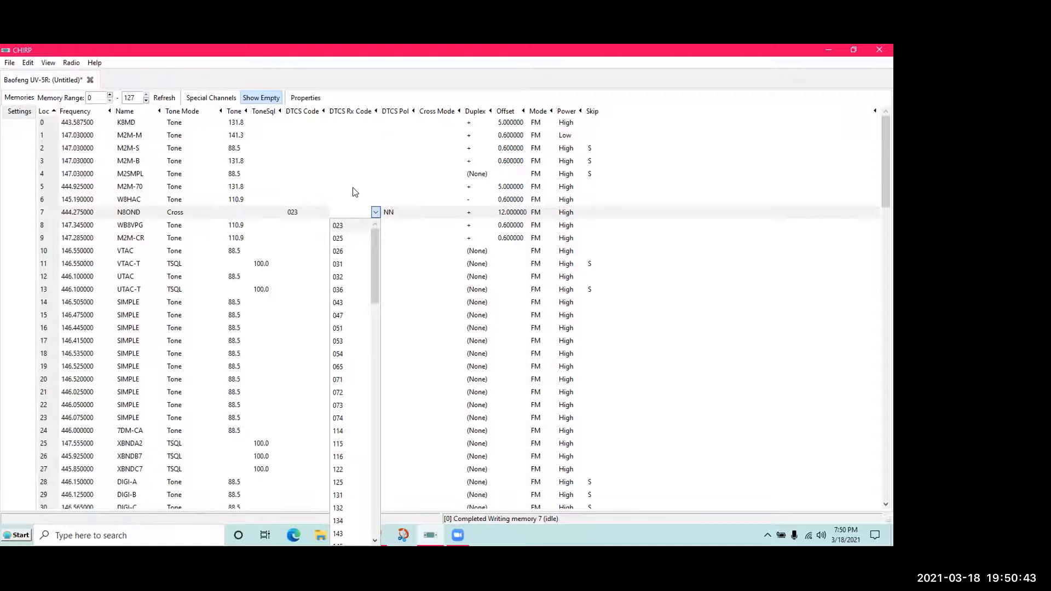
click(355, 192)
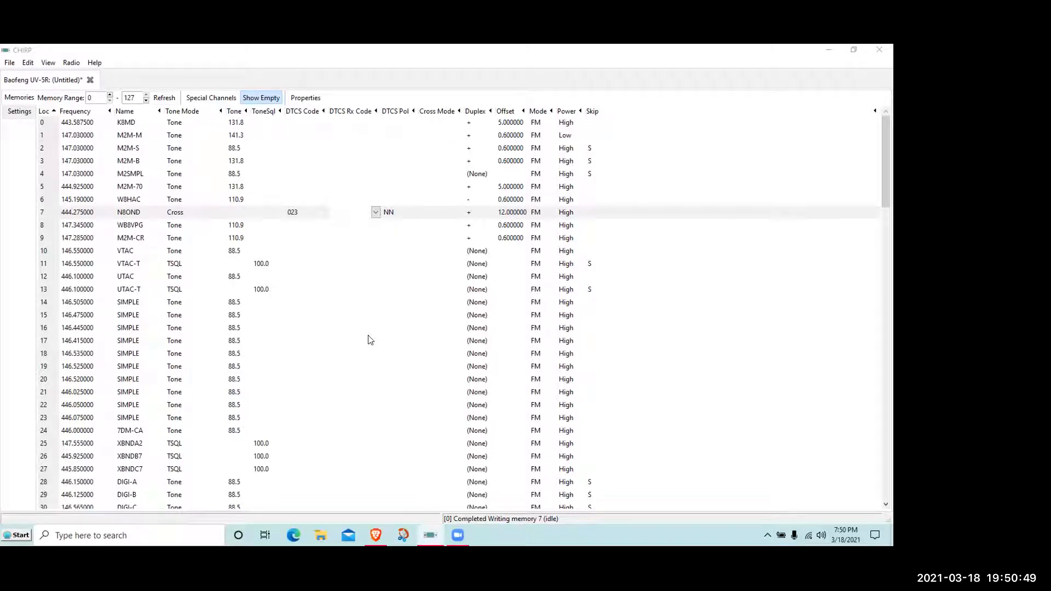
Open the Name of memory location 7 for editing.
click(129, 212)
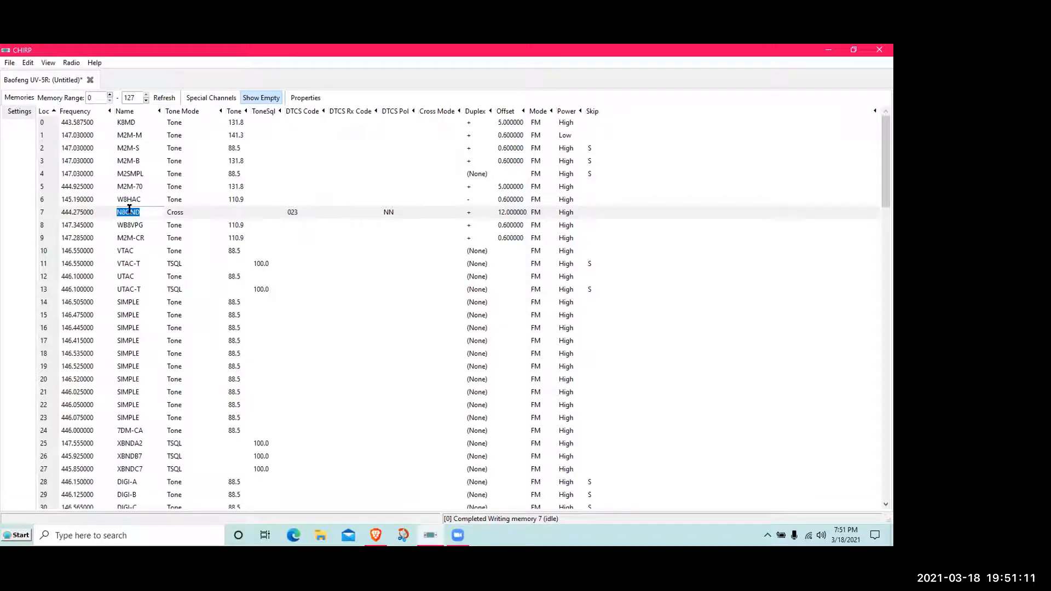
click(148, 211)
Open the image file RDTY_UV-5REX_217-FRS-GMRS_NOAA_K95.img and compare its memory list with the untitled Baofeng UV-5R list.
click(10, 63)
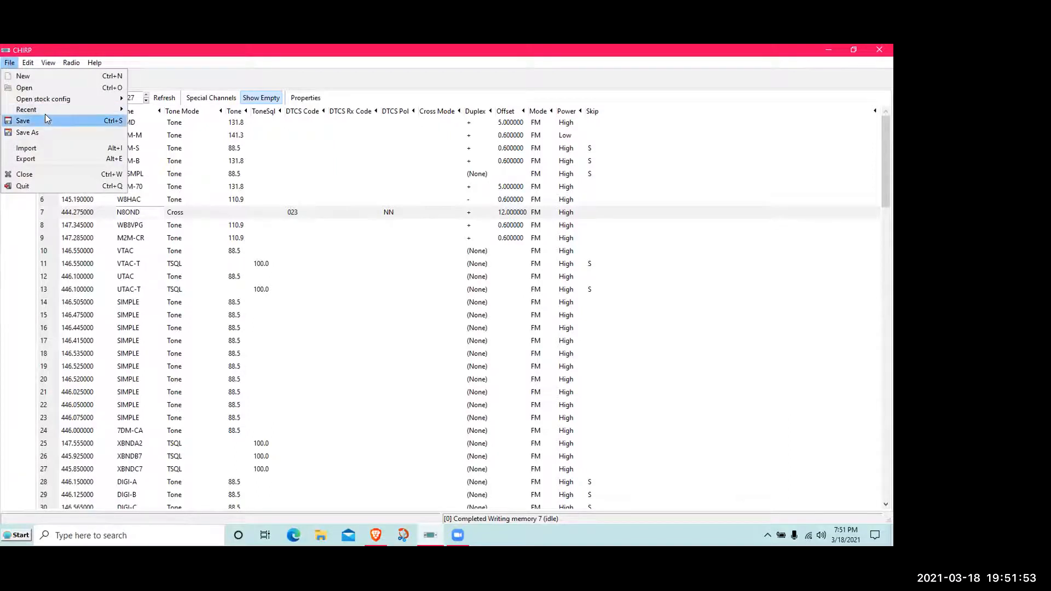
click(57, 88)
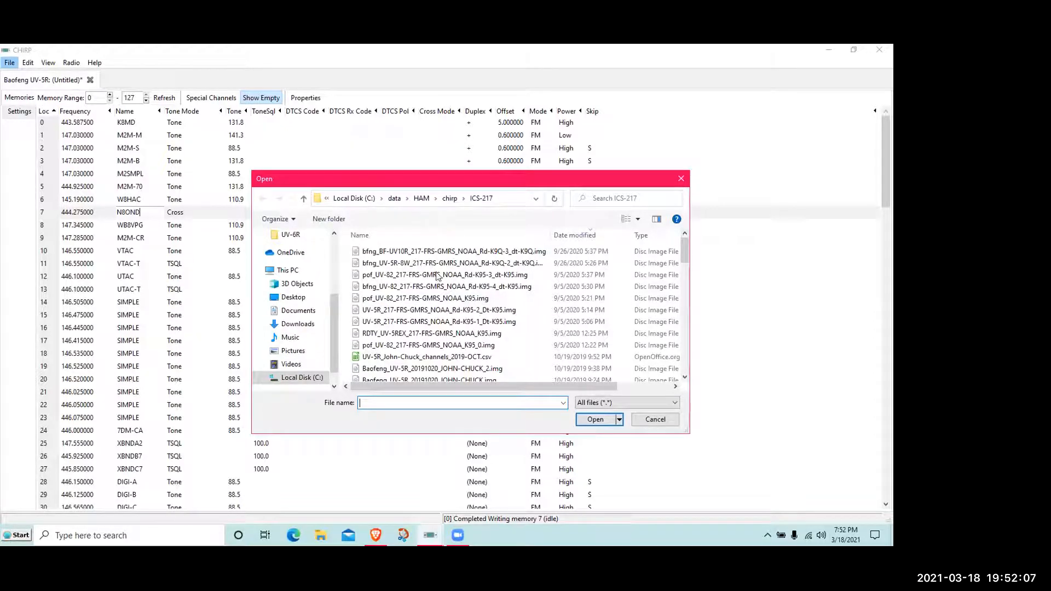
click(437, 335)
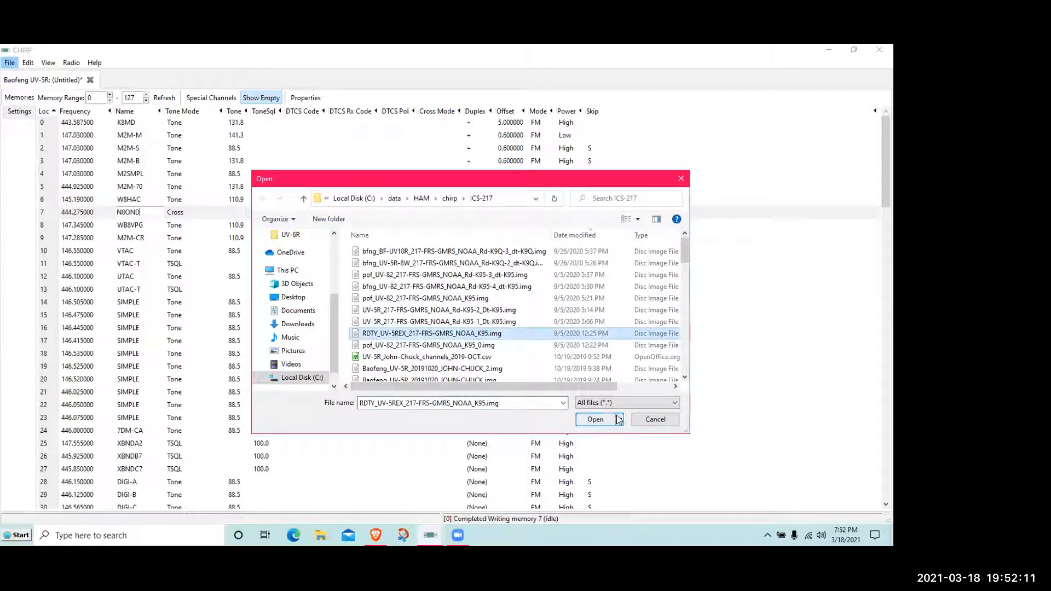
click(596, 420)
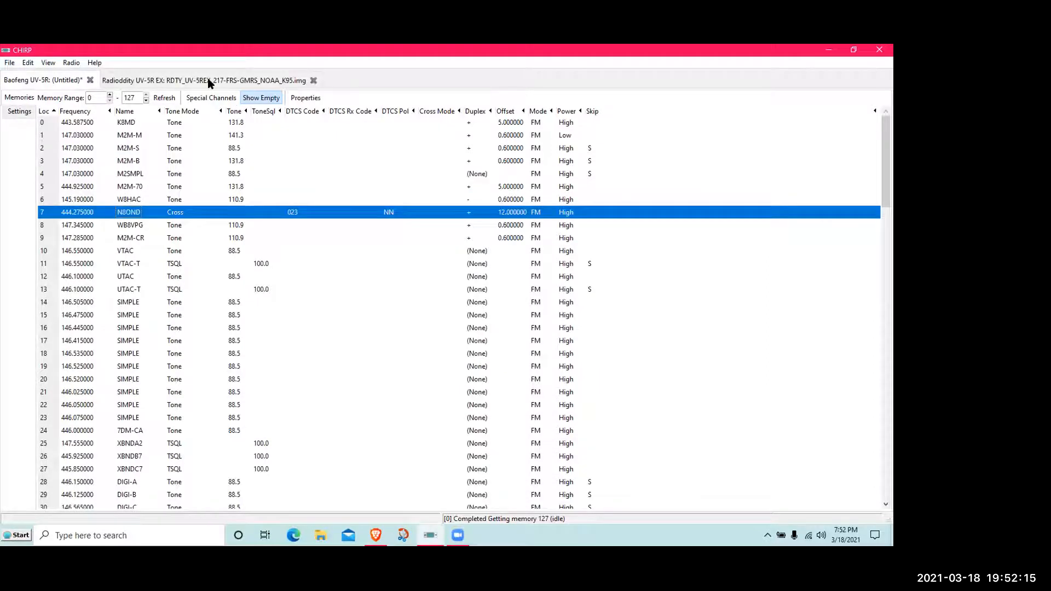
click(209, 80)
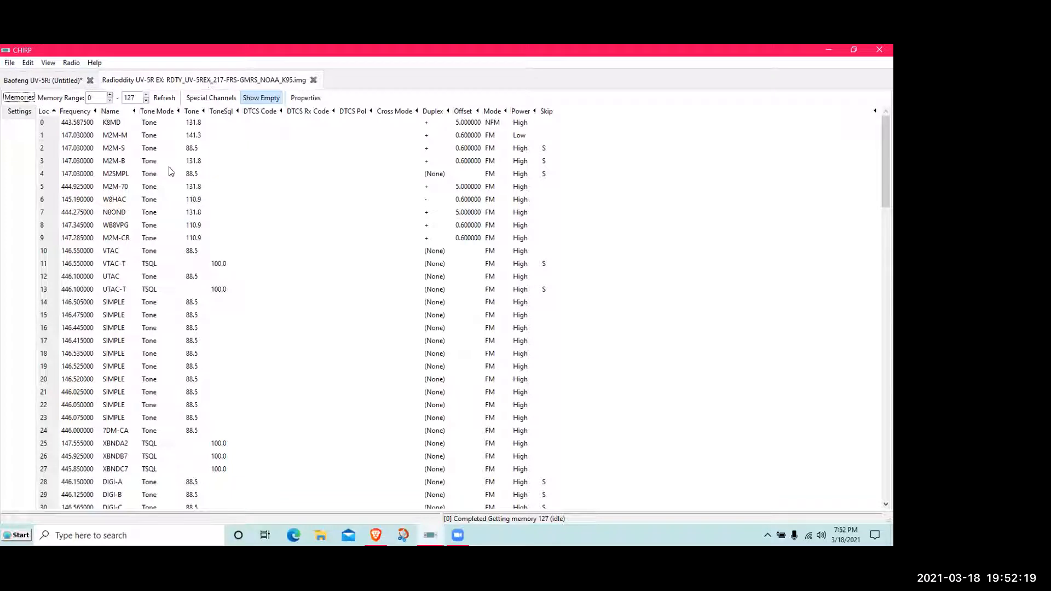
click(46, 85)
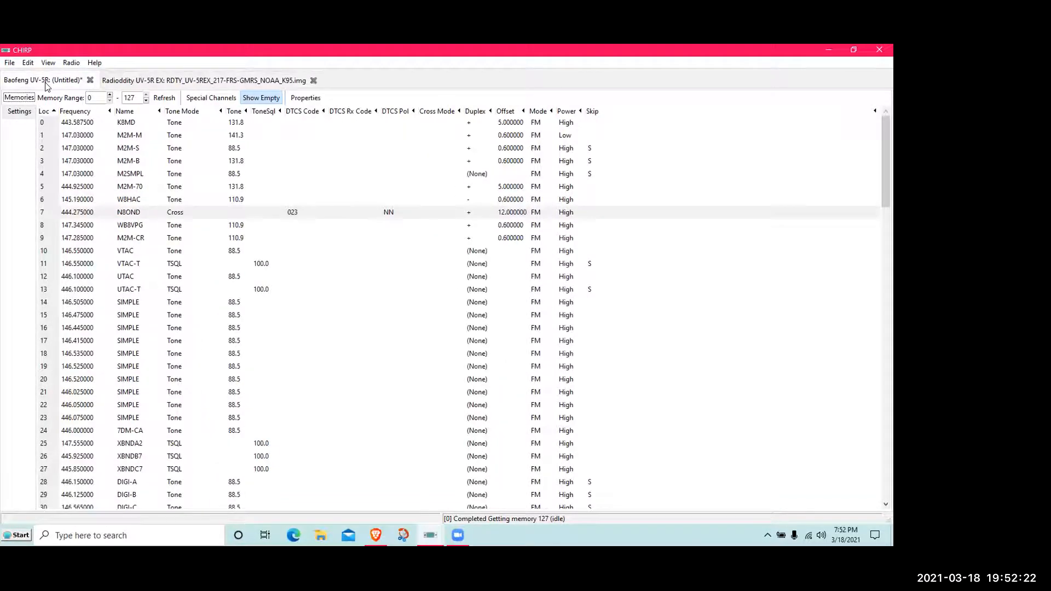
click(195, 80)
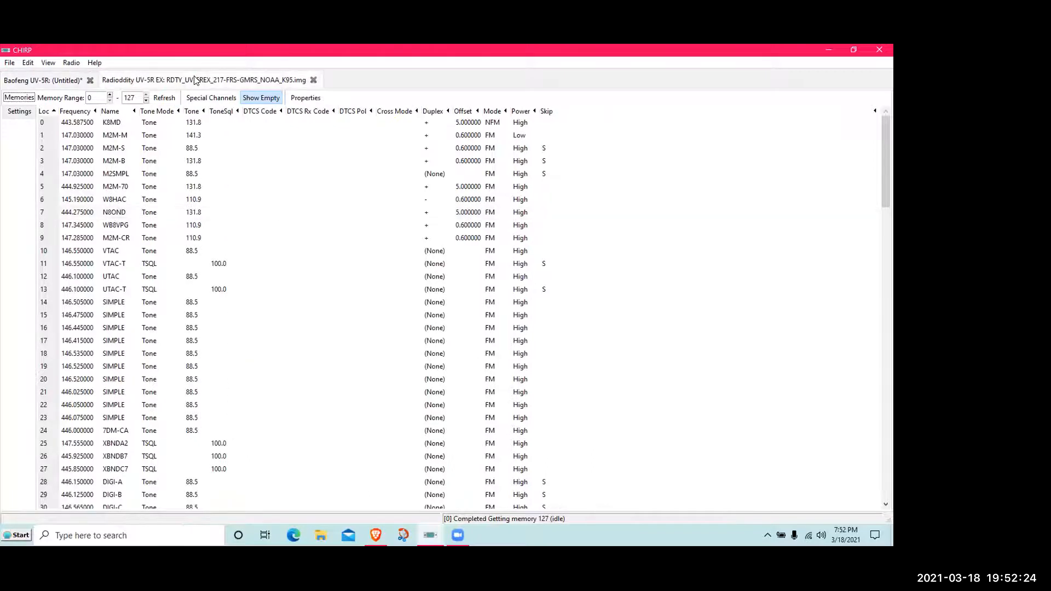
View the upload-to-radio settings for the Radioddity UV-5R EX image, and cancel the upload.
click(72, 63)
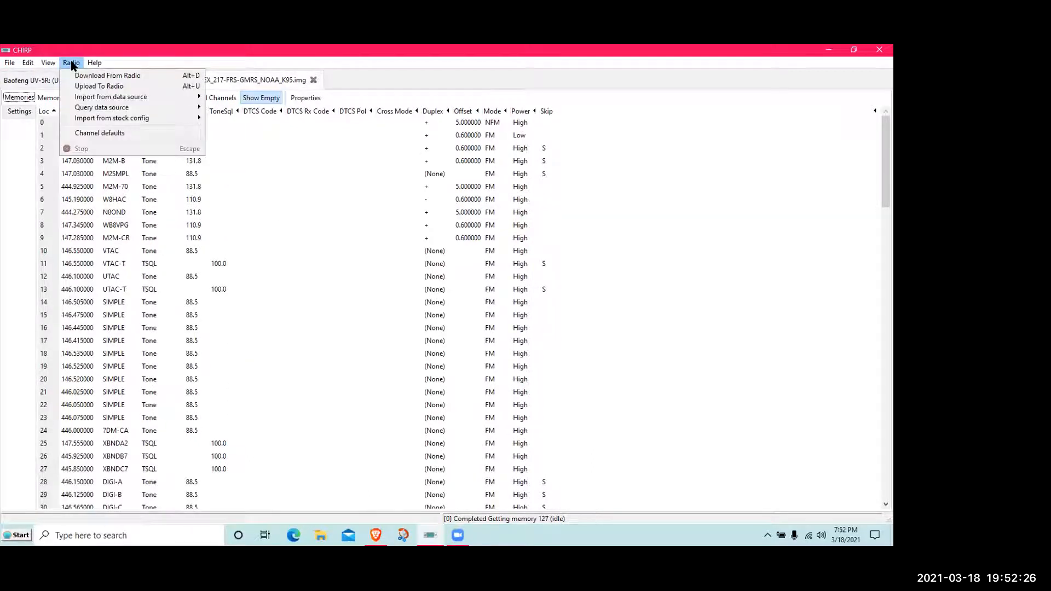
click(90, 86)
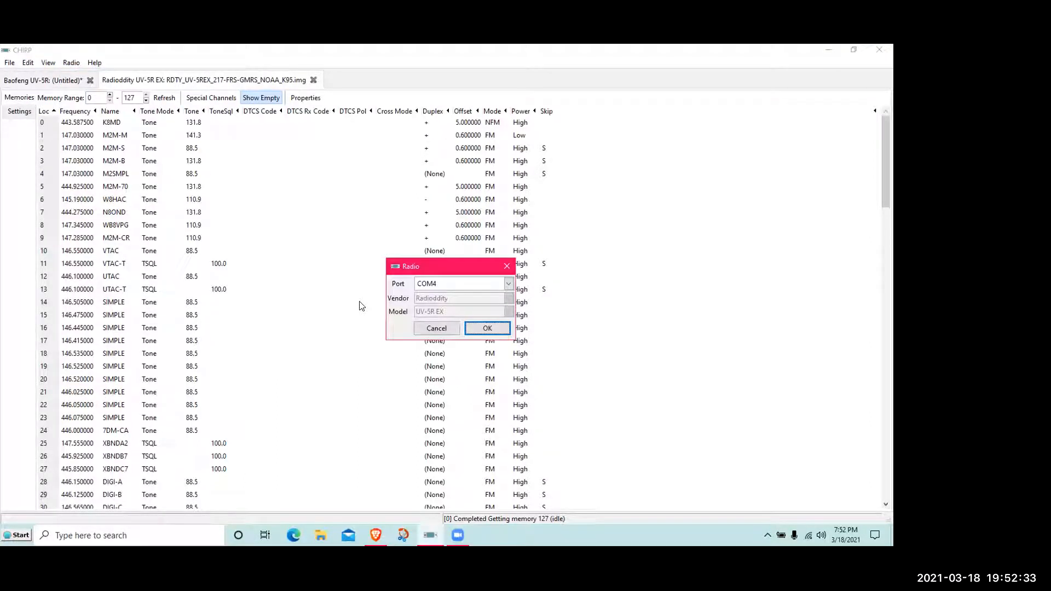
click(445, 329)
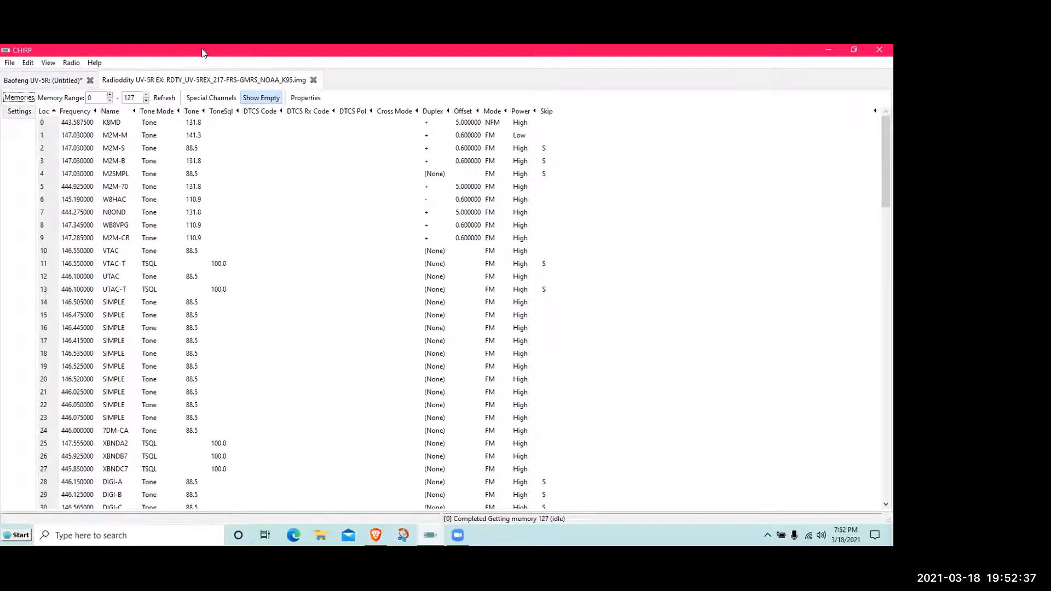
Switch between the Baofeng UV-5R and Radioddity UV-5R EX memory lists, and return to the Baofeng list.
click(48, 81)
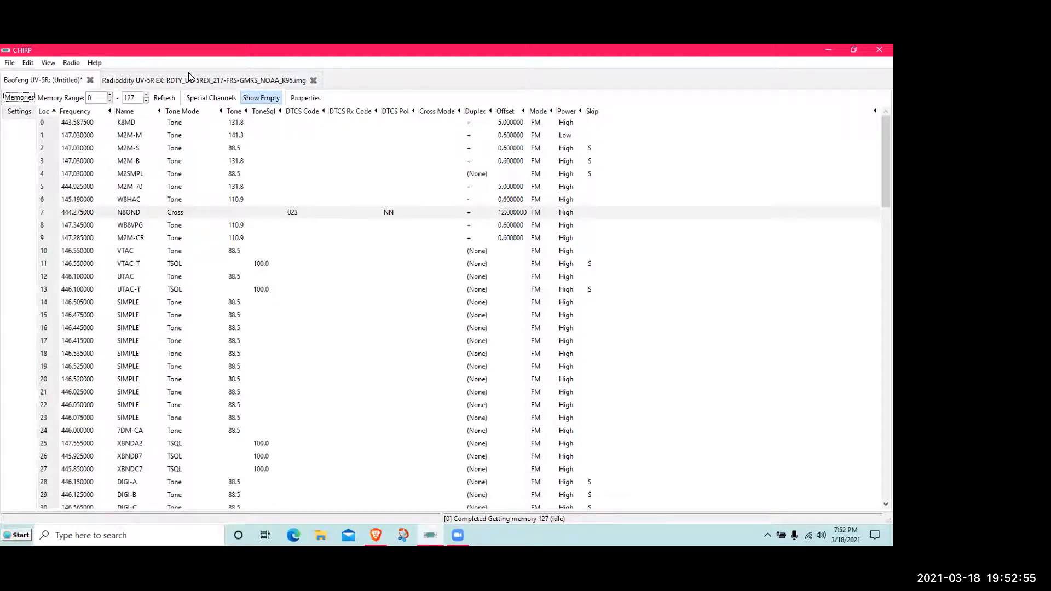
click(229, 82)
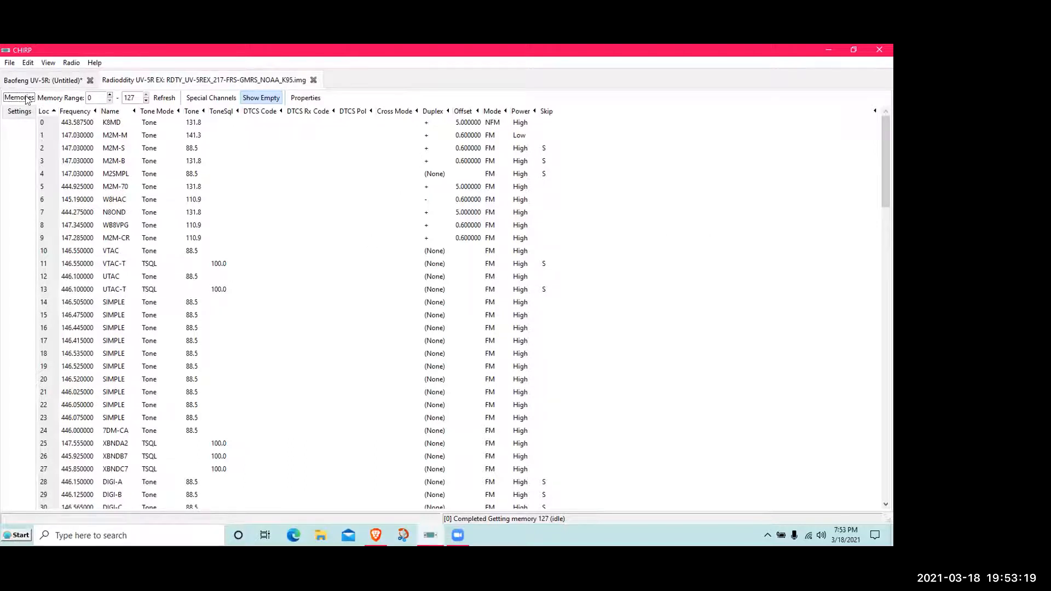
key(ctrl+v)
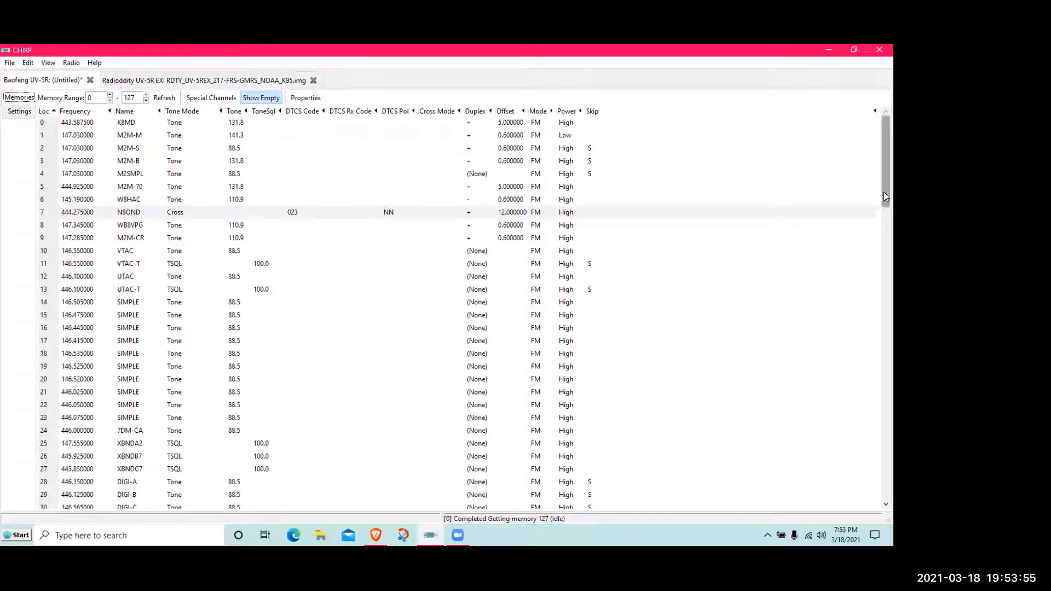
Delete memory locations 43 through 59 from the Baofeng UV-5R list.
drag(884, 193, 883, 233)
scroll(875, 303, down, 10)
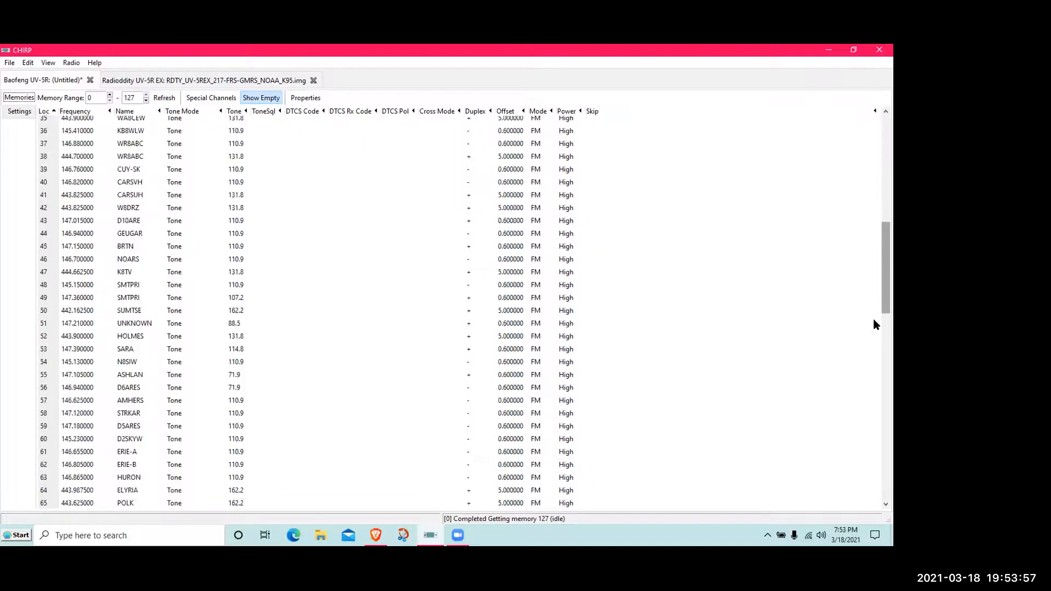
drag(873, 333, 876, 498)
scroll(843, 323, up, 15)
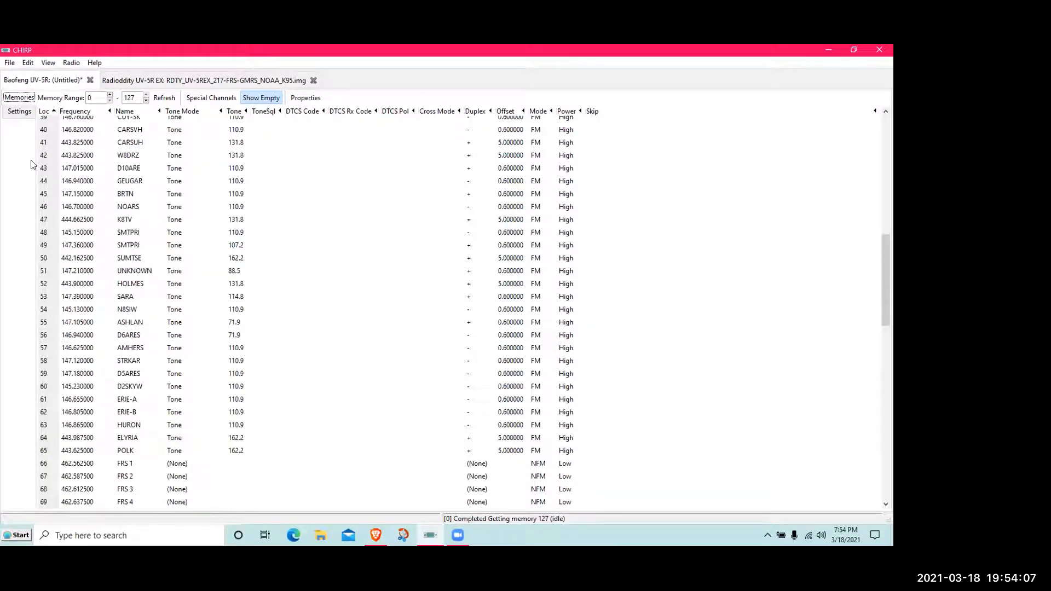
click(40, 171)
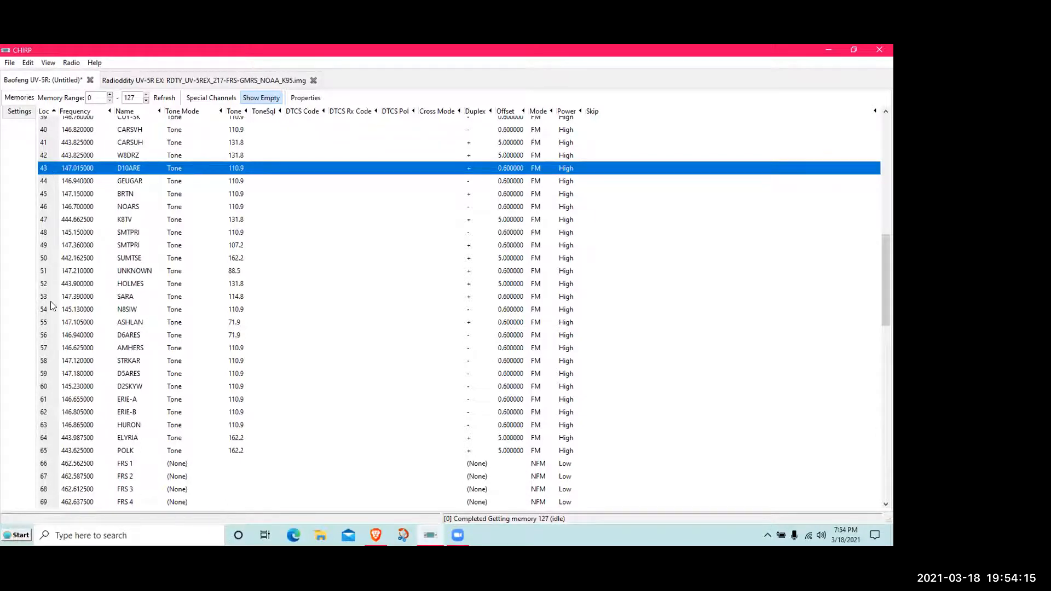
shift+click(43, 374)
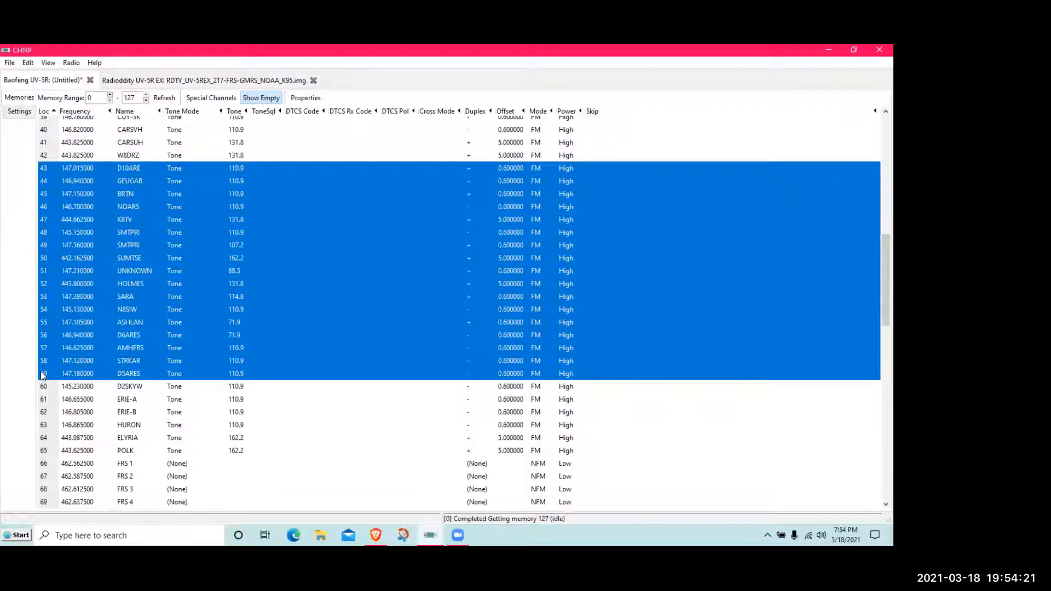
key(Delete)
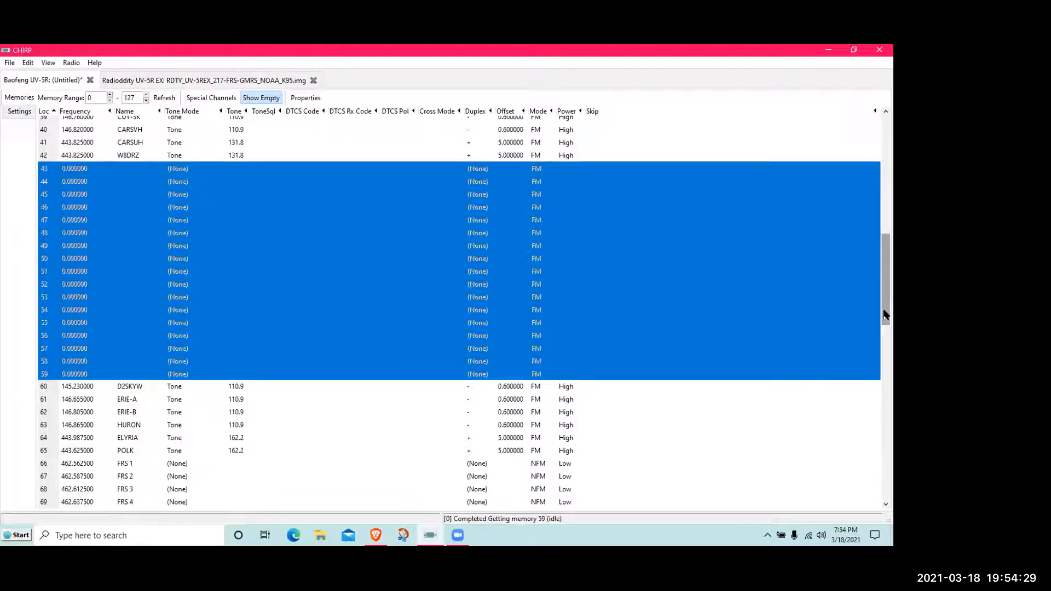
Move memories 60 through 69 up by one location in the Baofeng UV-5R list.
drag(885, 315, 887, 347)
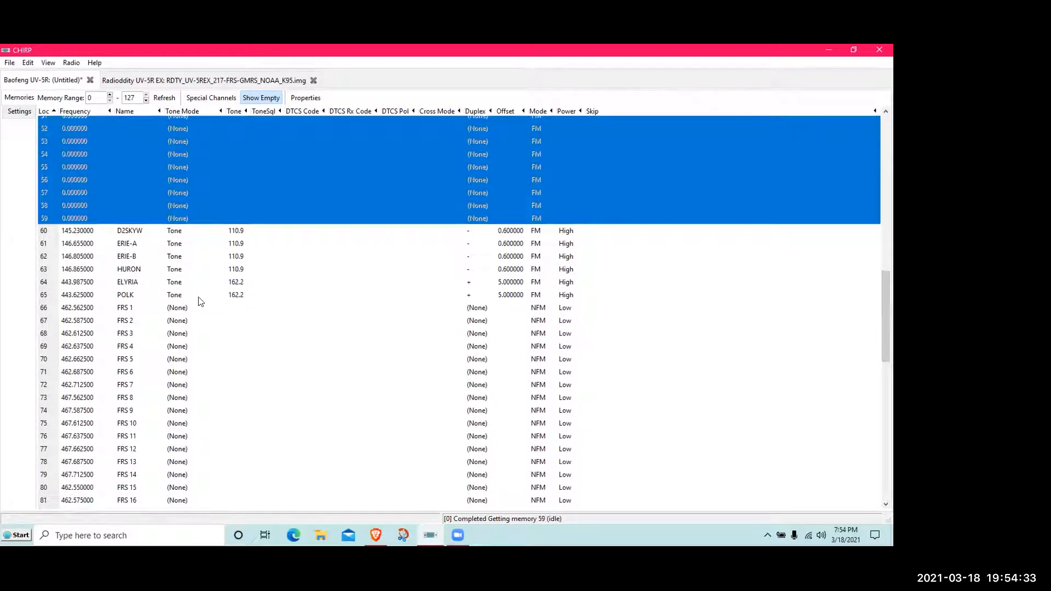
click(44, 234)
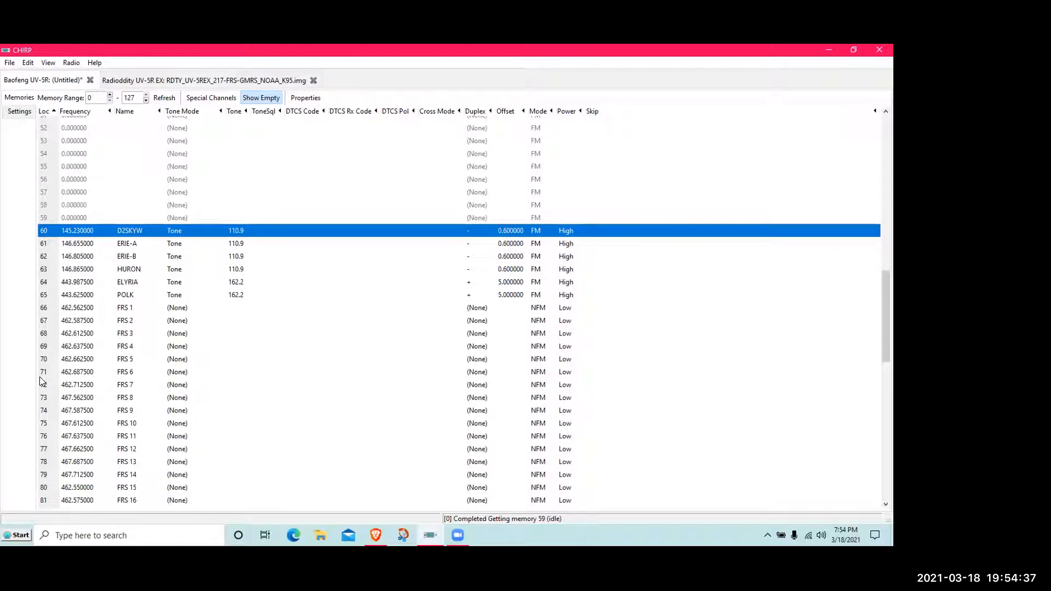
shift+click(44, 348)
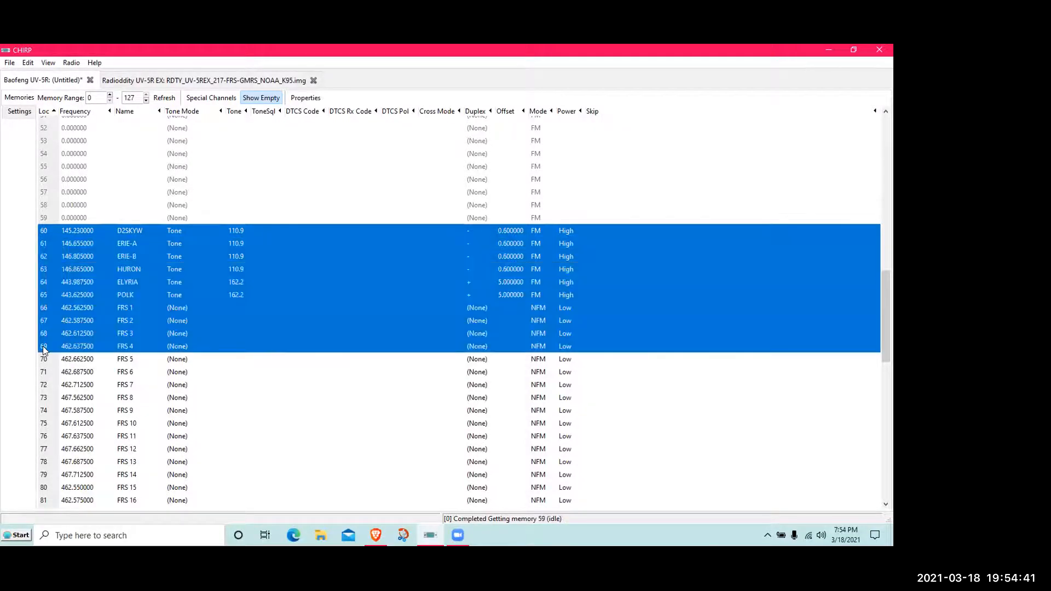
click(48, 65)
click(47, 63)
click(70, 63)
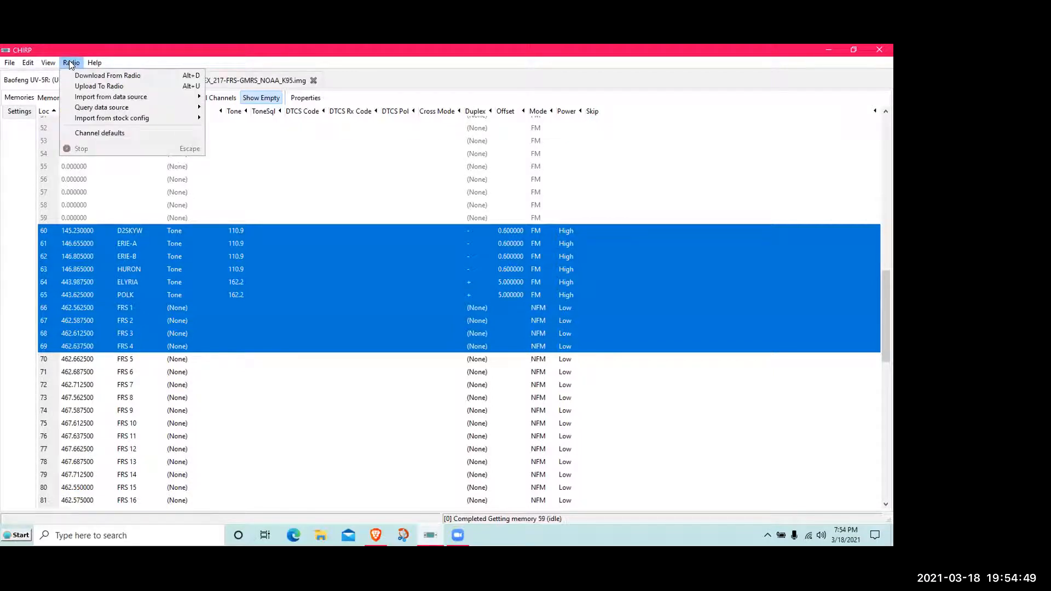
click(70, 62)
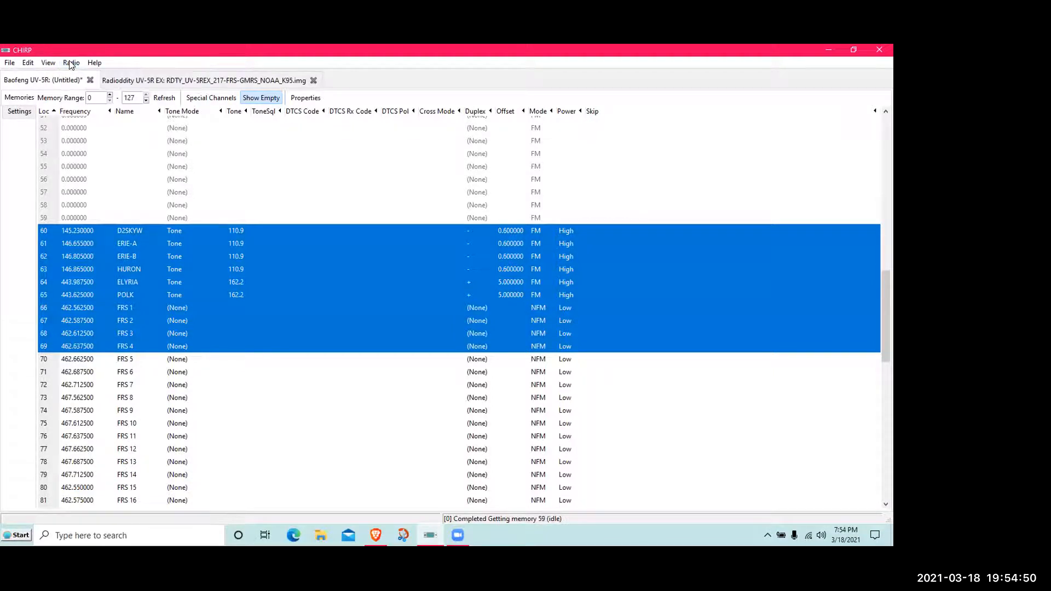
right_click(85, 264)
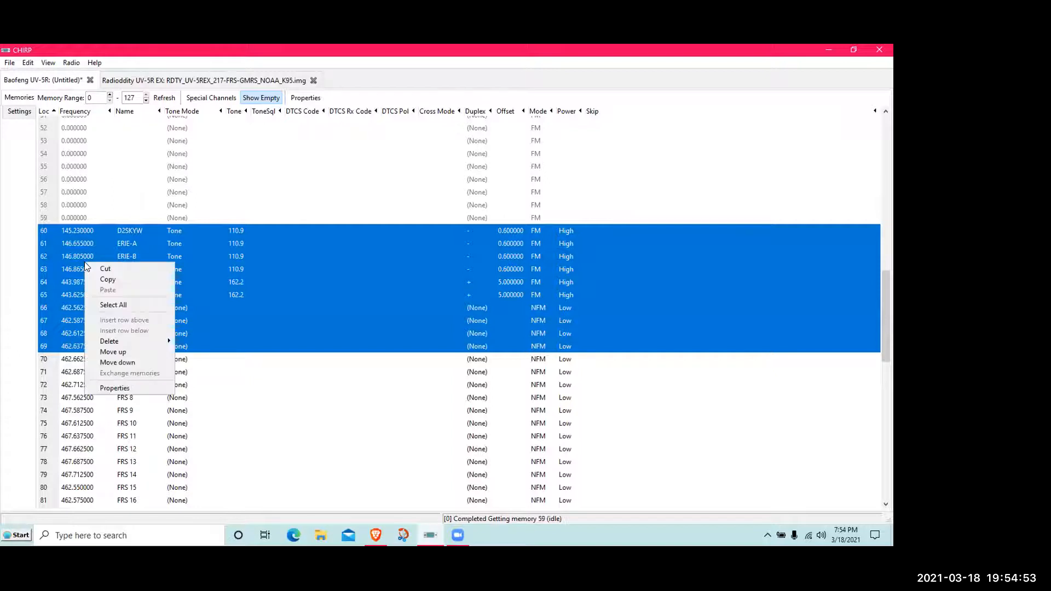
click(103, 352)
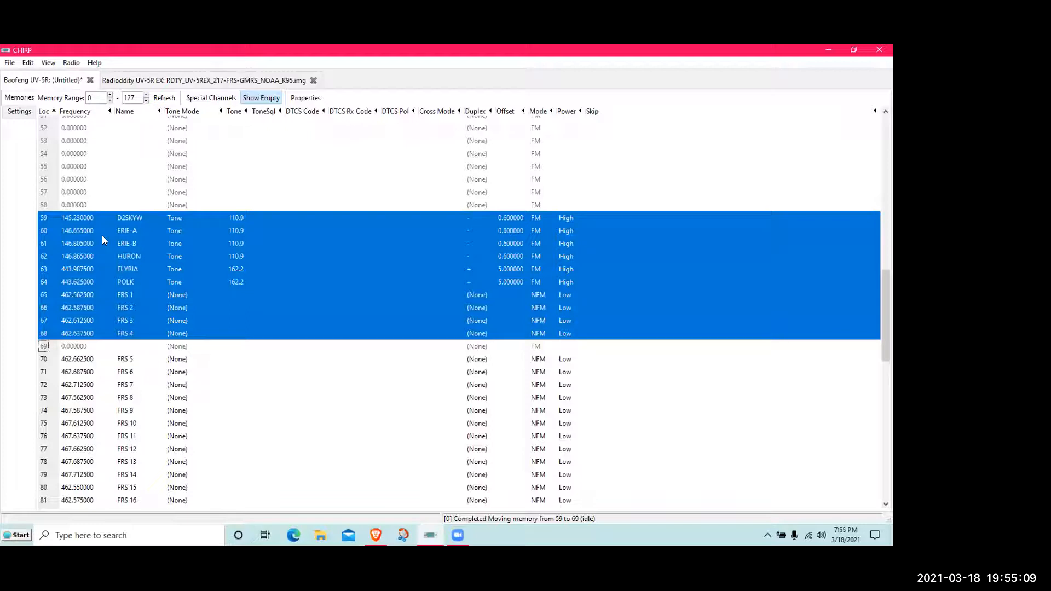
Cut memories 59 through 68 from the Baofeng UV-5R list.
click(55, 255)
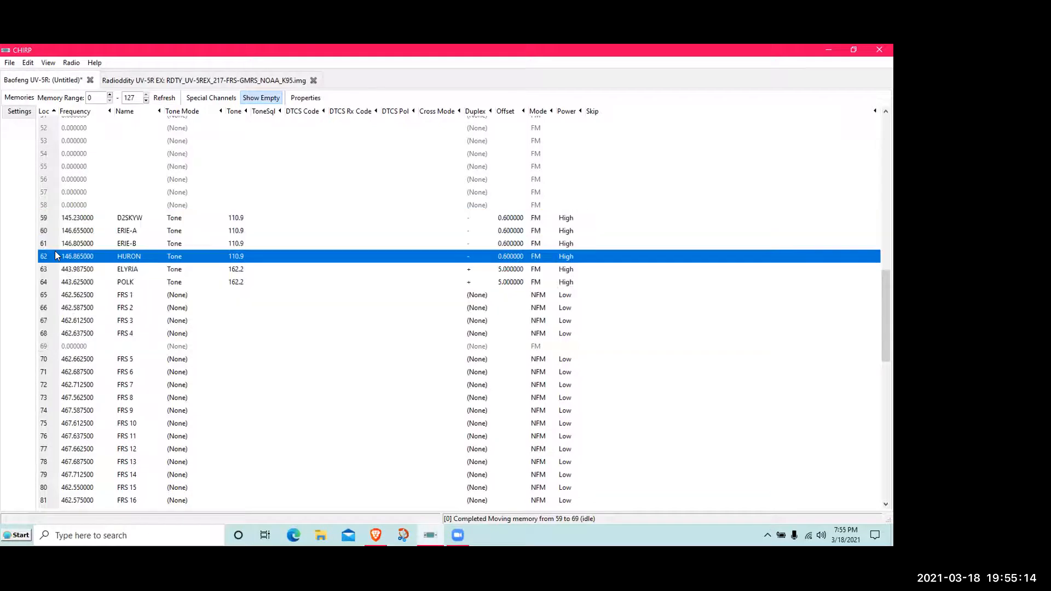
click(48, 218)
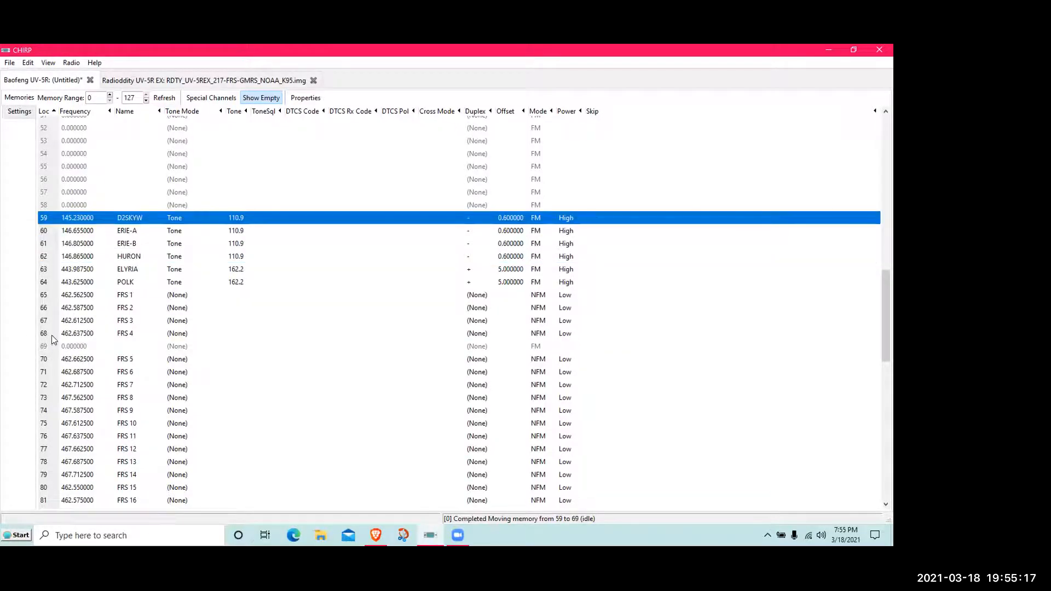
shift+click(53, 333)
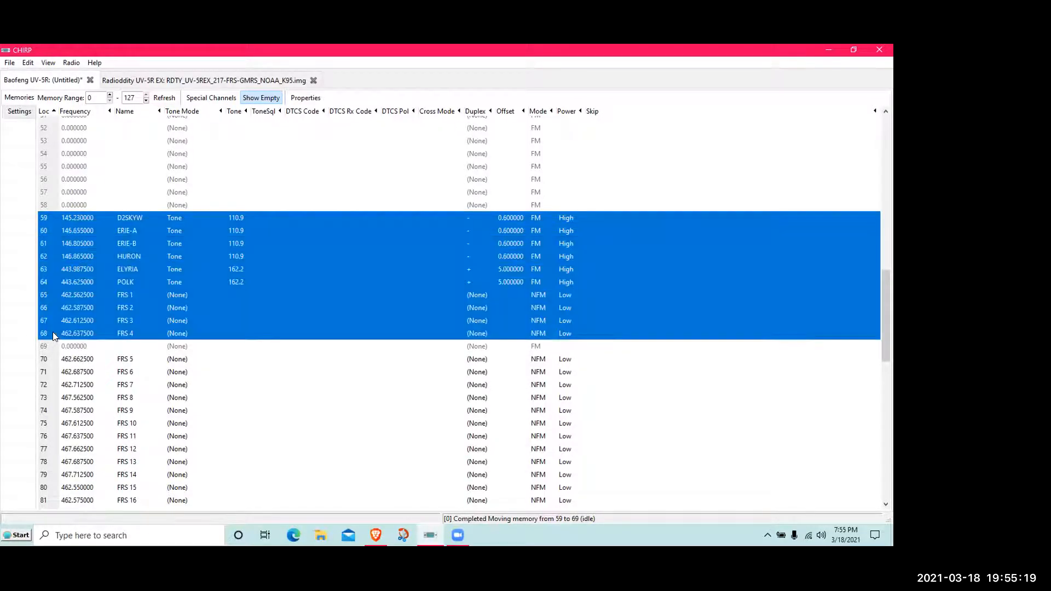
right_click(86, 239)
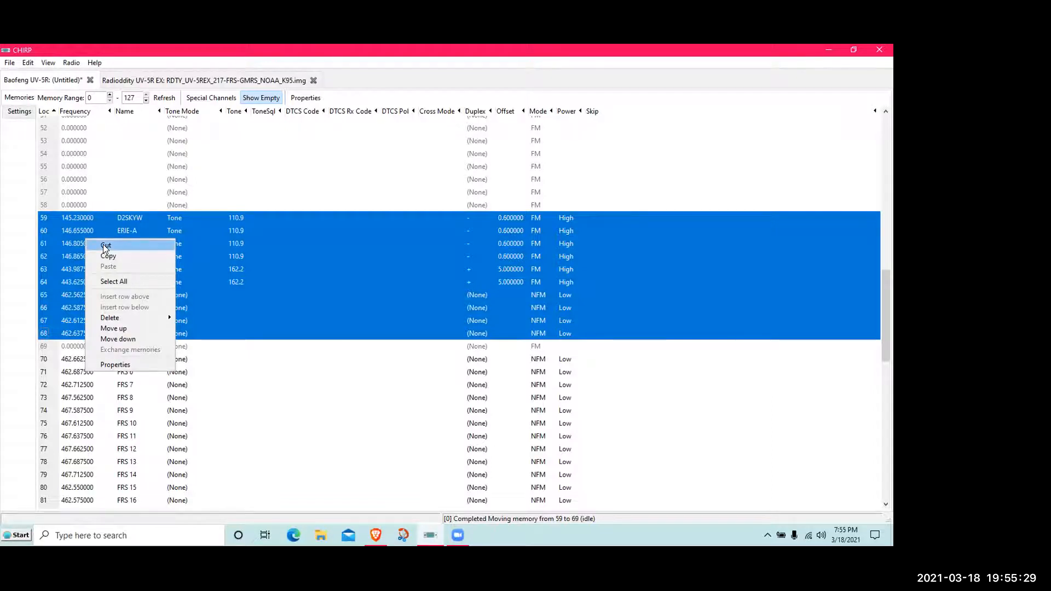
click(103, 244)
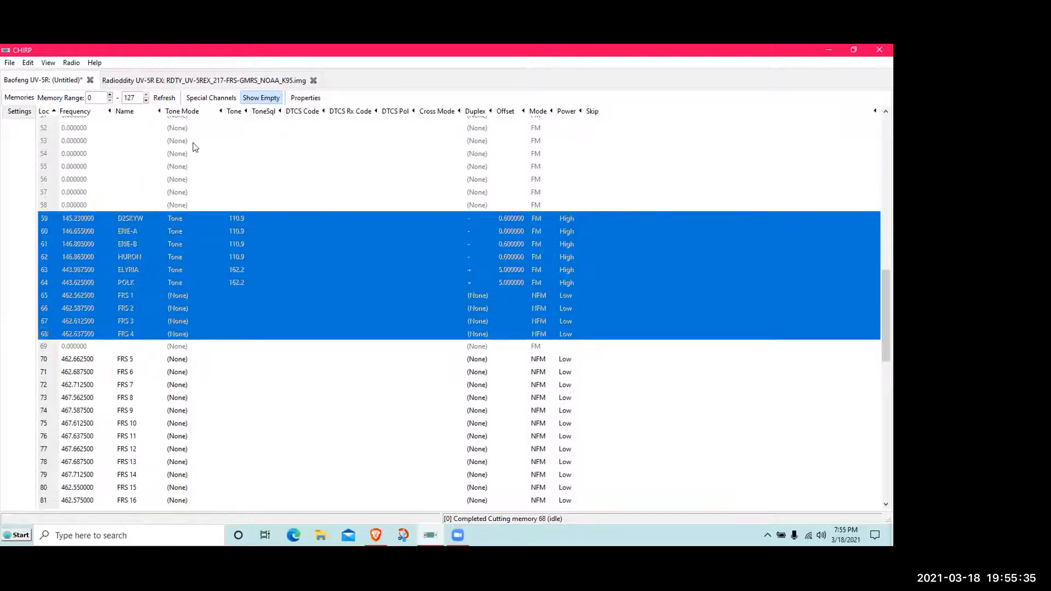
Paste the cut memories into the empty block starting at location 50.
key(Up)
key(Up)
key(Up)
key(Up)
key(Up)
key(Up)
key(Up)
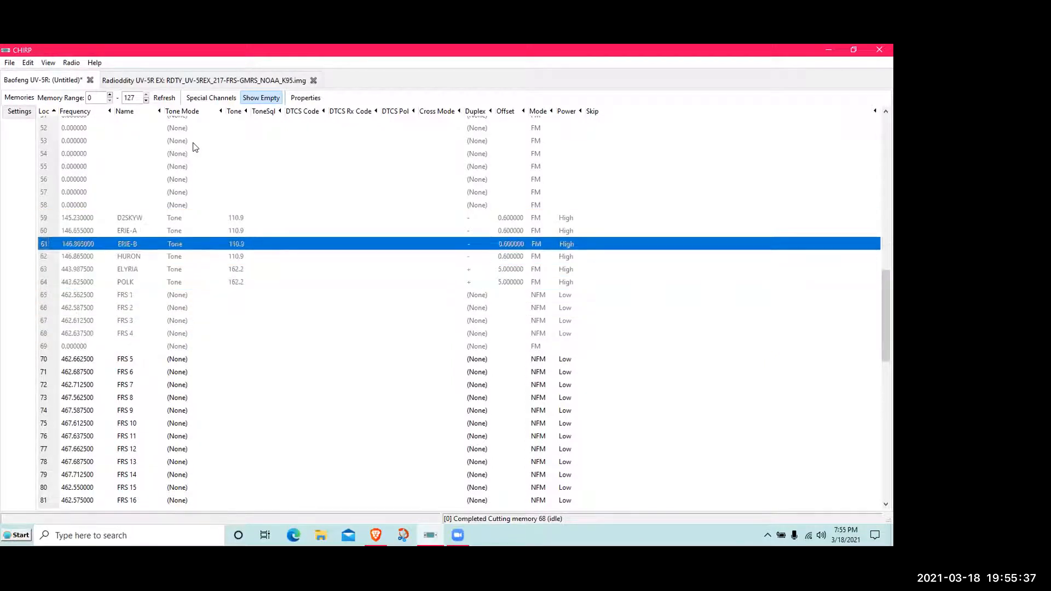
key(Up)
key(Up)
key(Up)
key(Up)
key(Up)
key(Up)
key(Up)
key(Up)
key(Up)
key(Up)
key(Up)
key(Up)
key(Up)
key(Up)
key(Up)
key(Up)
key(Up)
key(Up)
key(Up)
key(Up)
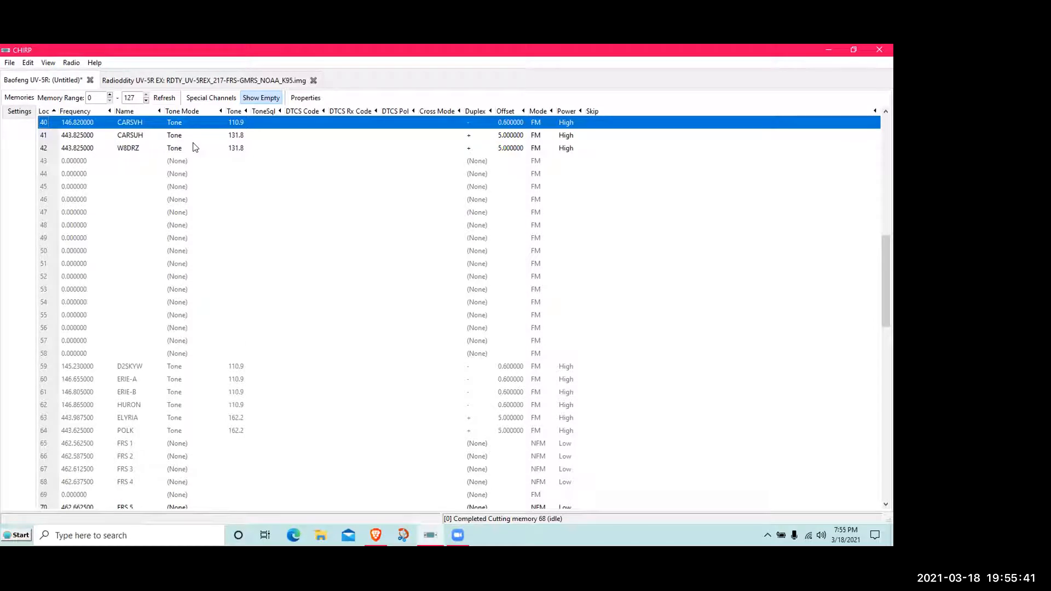
key(Down)
key(Down)
key(Down)
key(Down)
key(Down)
key(Down)
key(Down)
key(Down)
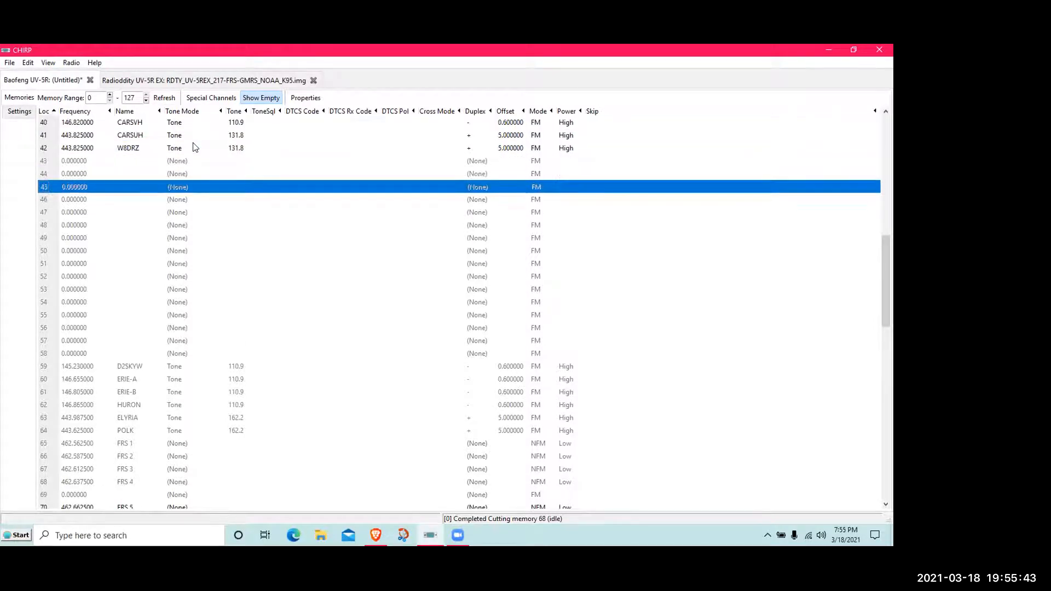
key(Down)
key(Down)
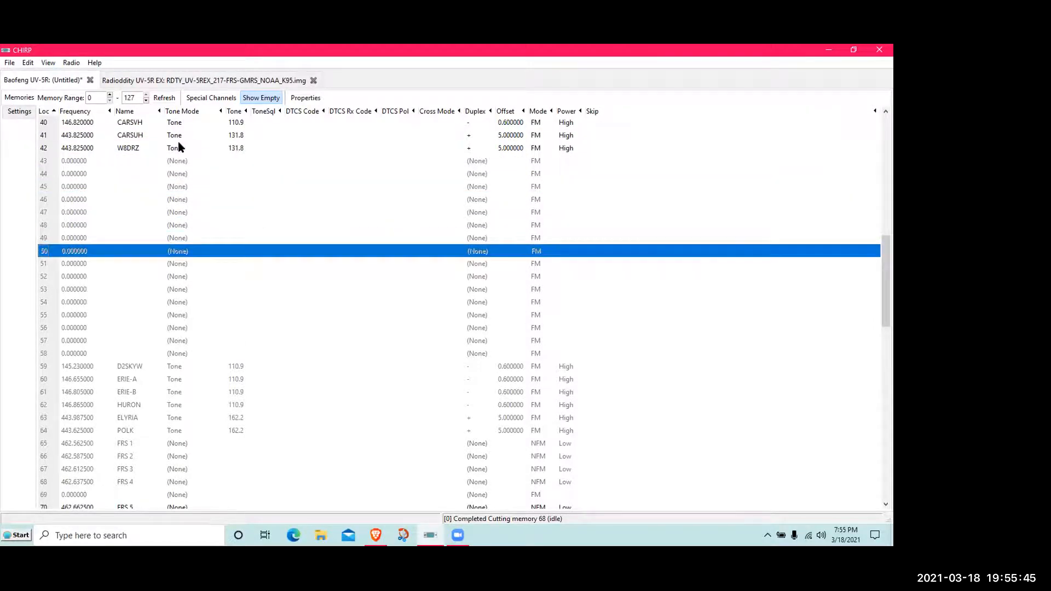
right_click(77, 251)
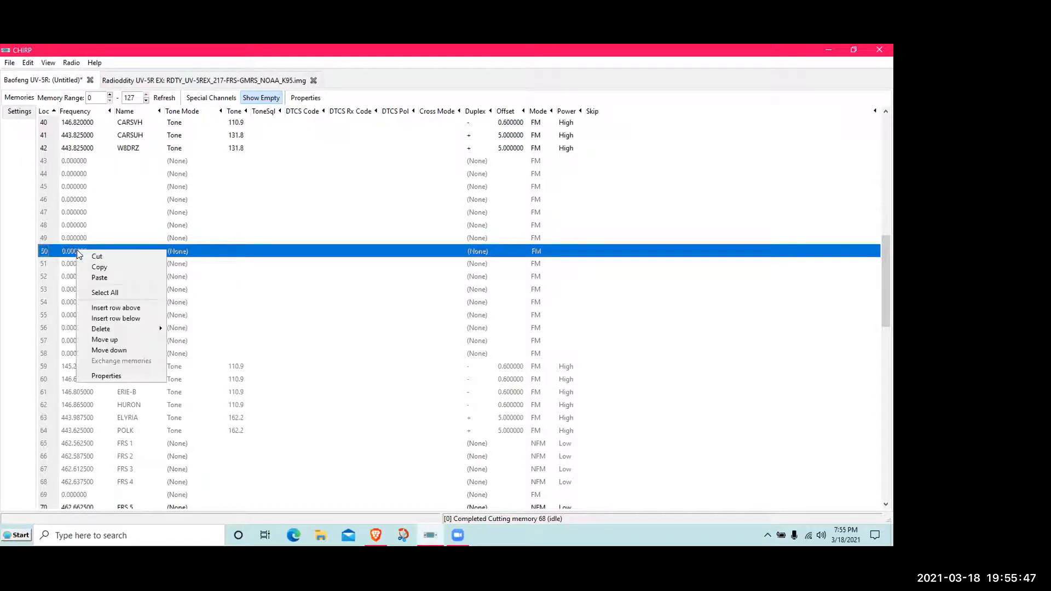
click(99, 278)
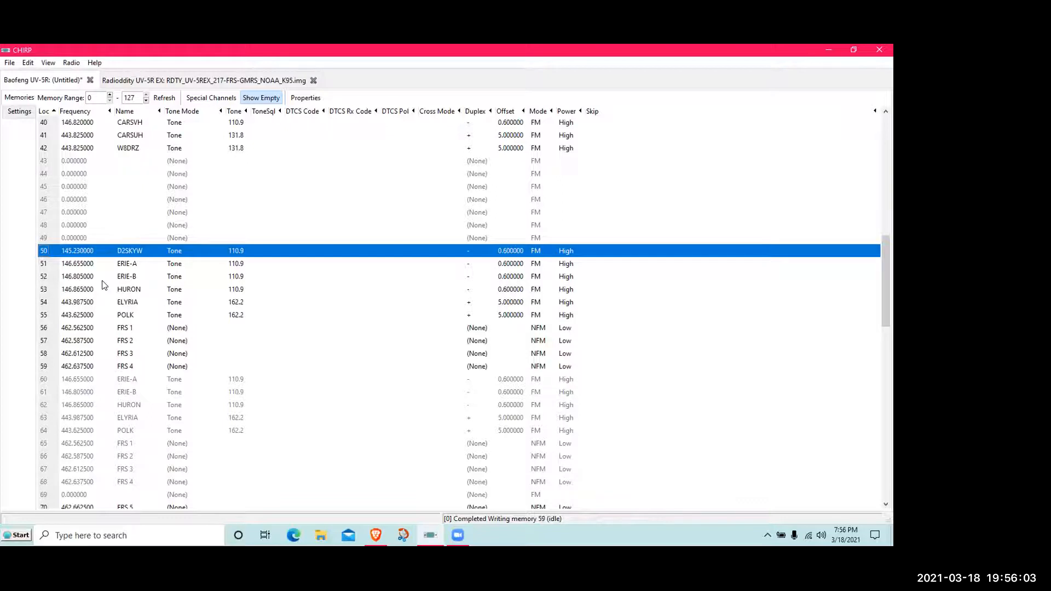
Delete the leftover greyed-out entries in memory locations 60 through 68.
click(45, 380)
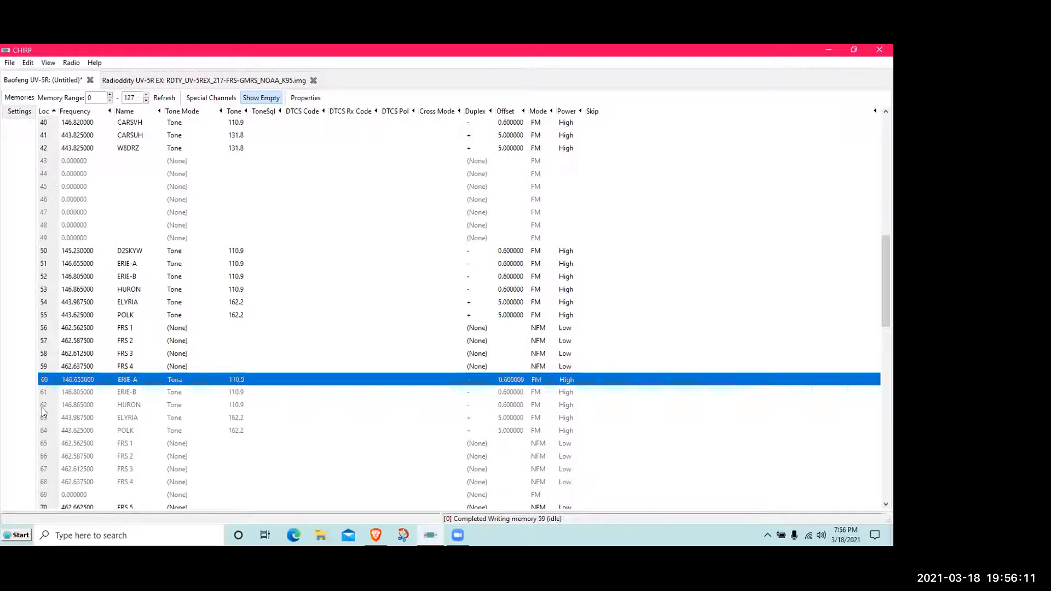
shift+click(48, 478)
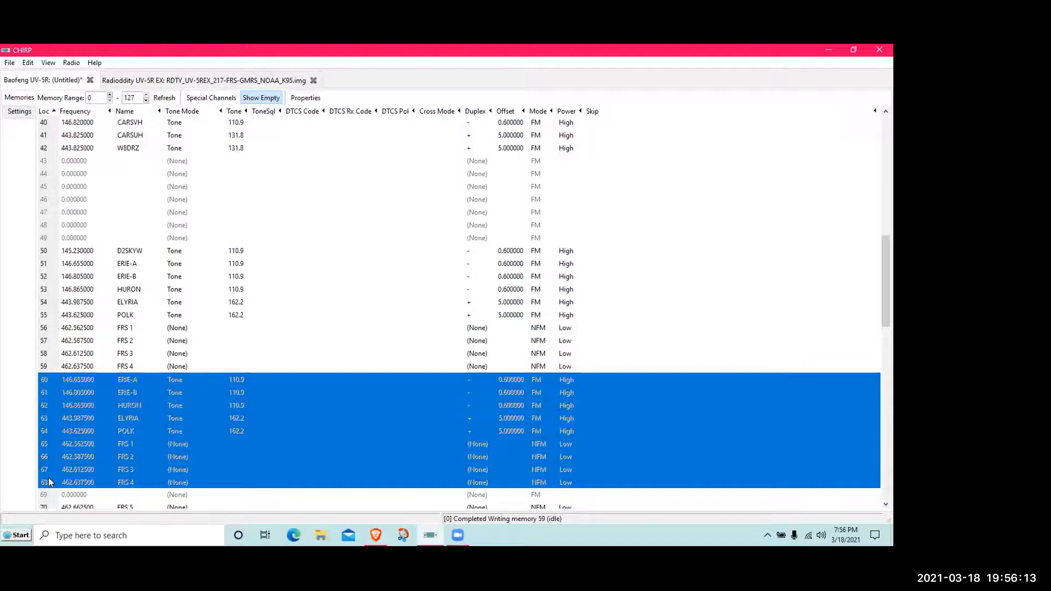
key(Delete)
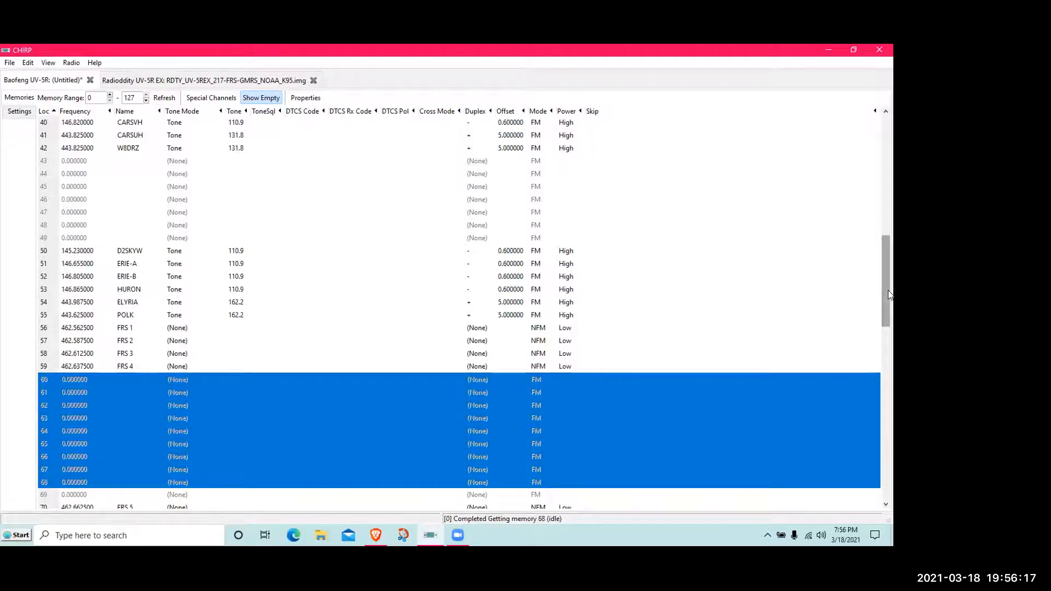
Sort the Baofeng UV-5R memory list by frequency and look through the sorted channels.
drag(887, 294, 888, 62)
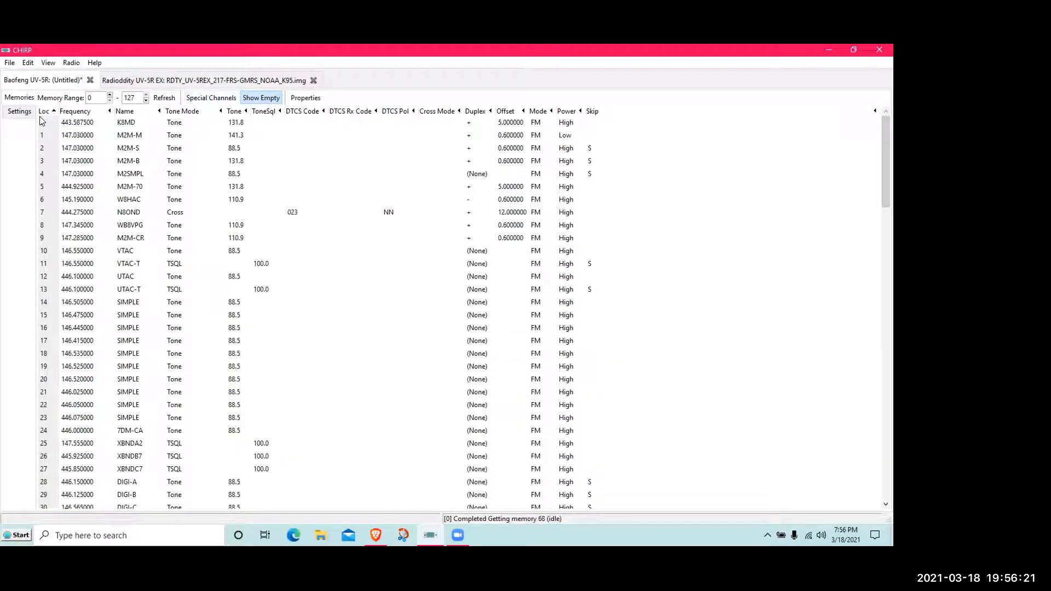
click(75, 112)
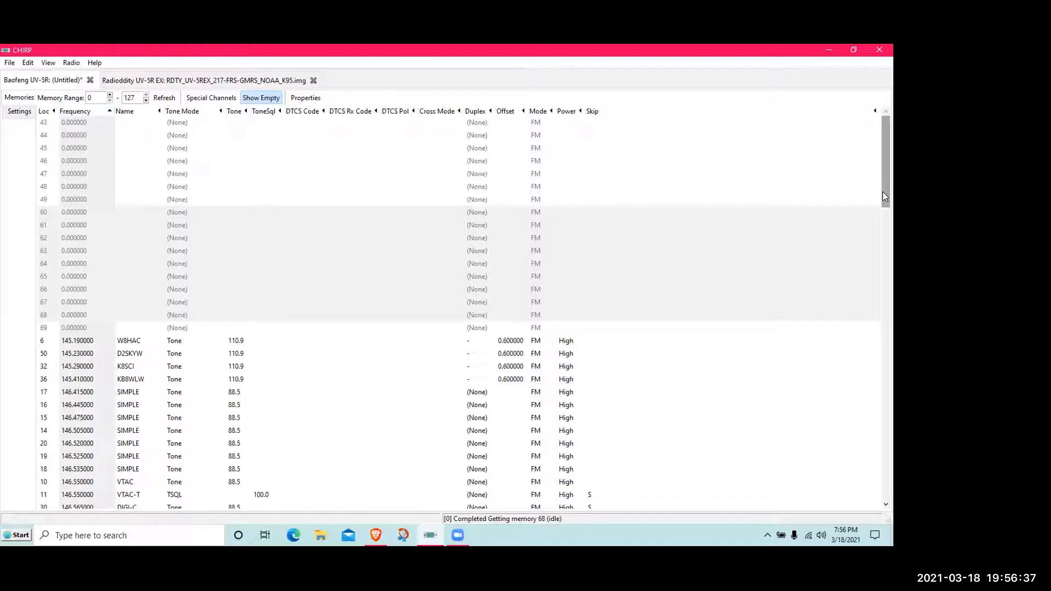
drag(885, 196, 862, 502)
scroll(853, 441, up, 20)
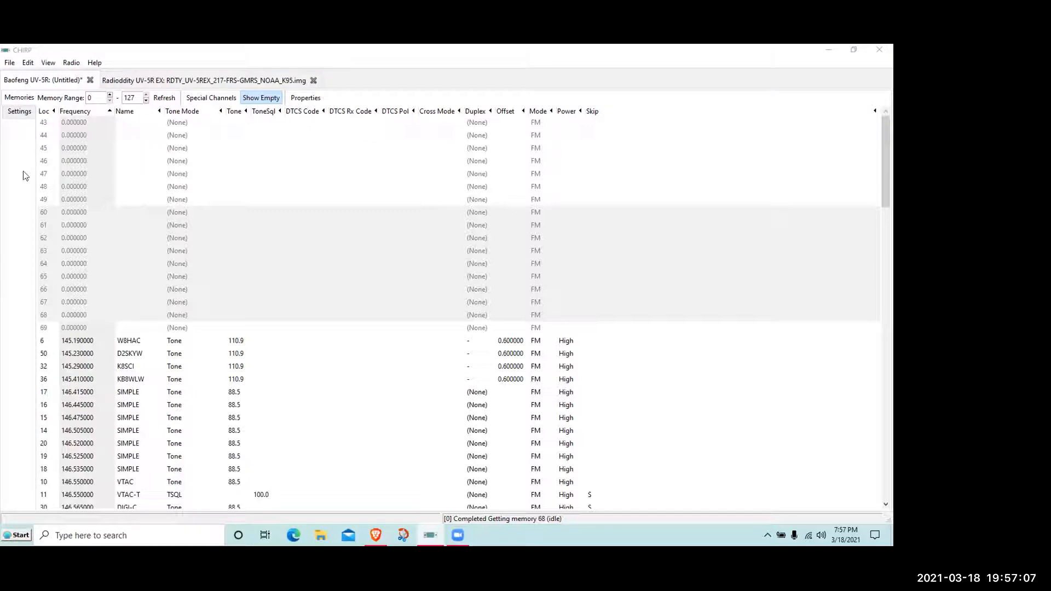
Review the radio's Basic, Other, Work Mode, FM Radio Preset and DTMF settings.
click(18, 112)
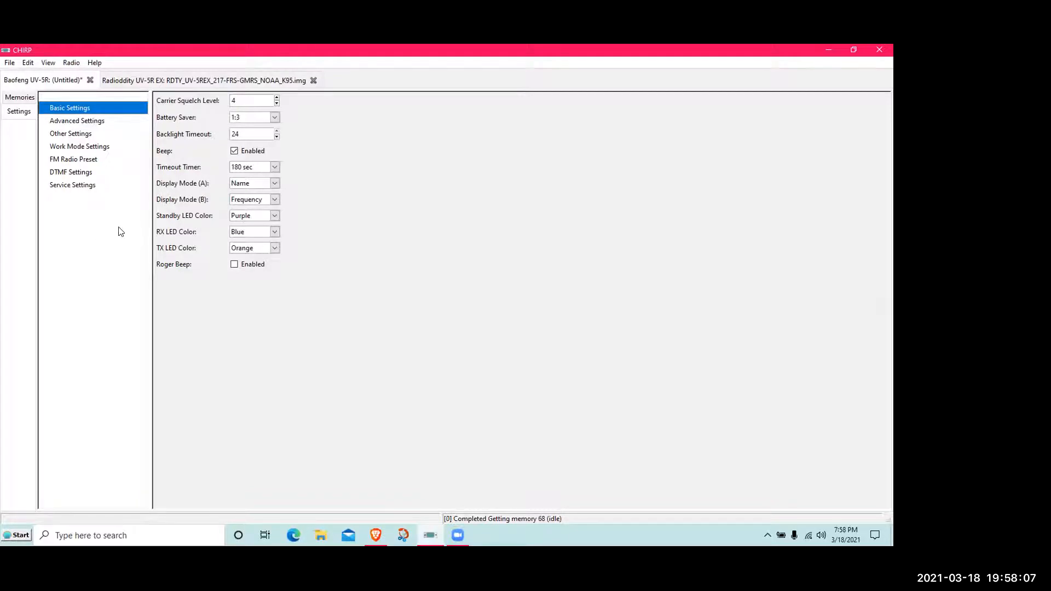
click(74, 137)
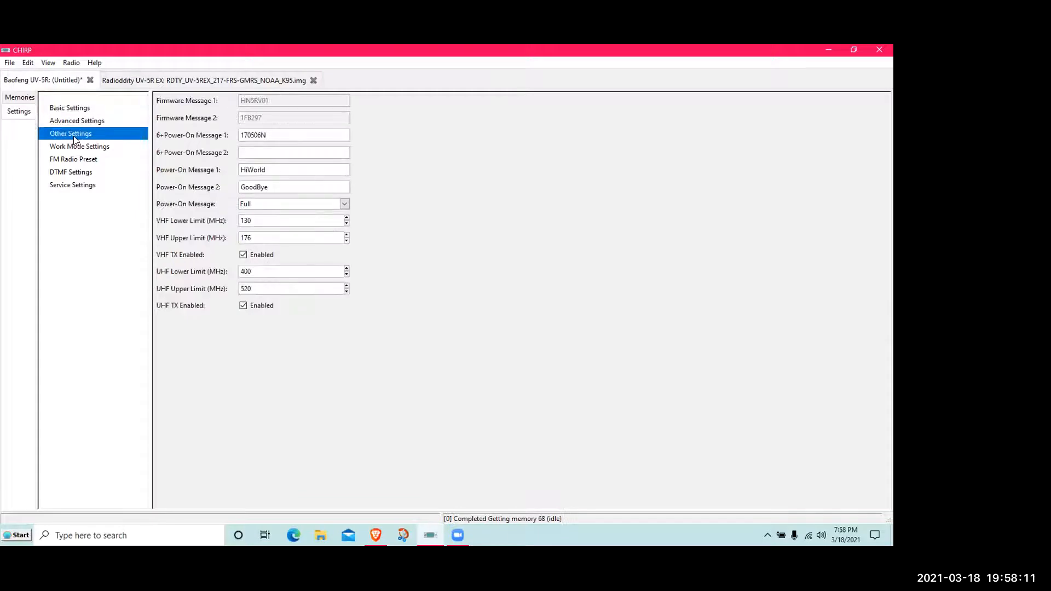
click(74, 144)
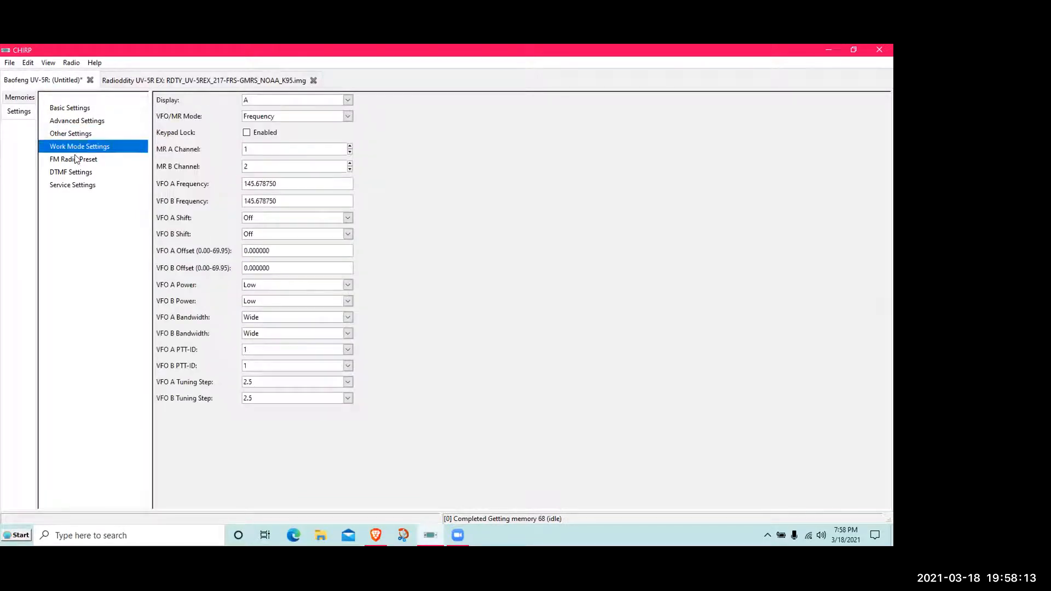
click(75, 158)
click(74, 173)
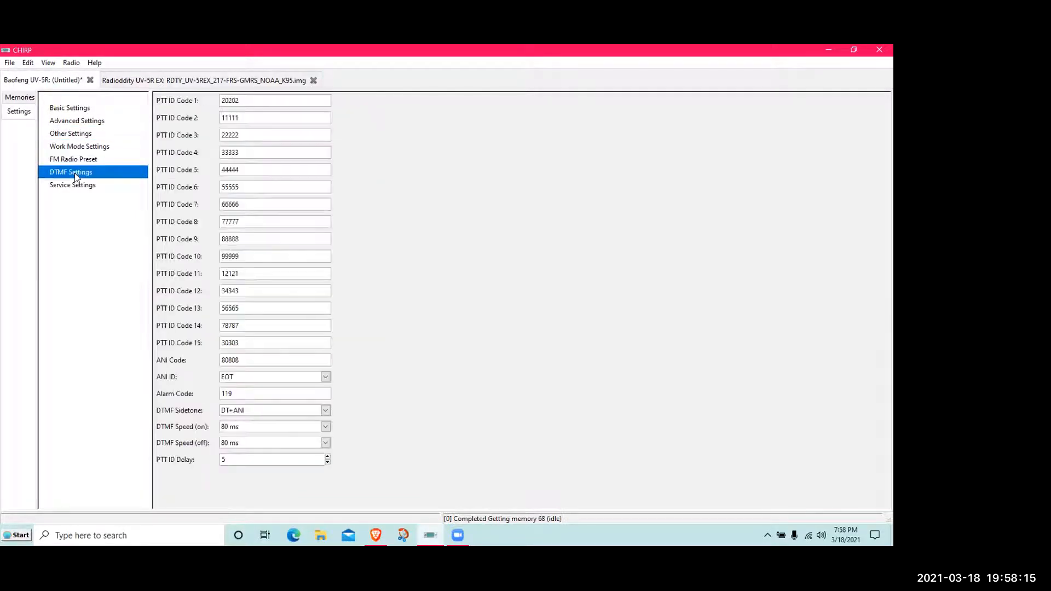
In the service settings, set UHF Squelch 1 through 9 to 11, 22, 33, 44, 55, 66, 77, 88 and 99.
click(77, 187)
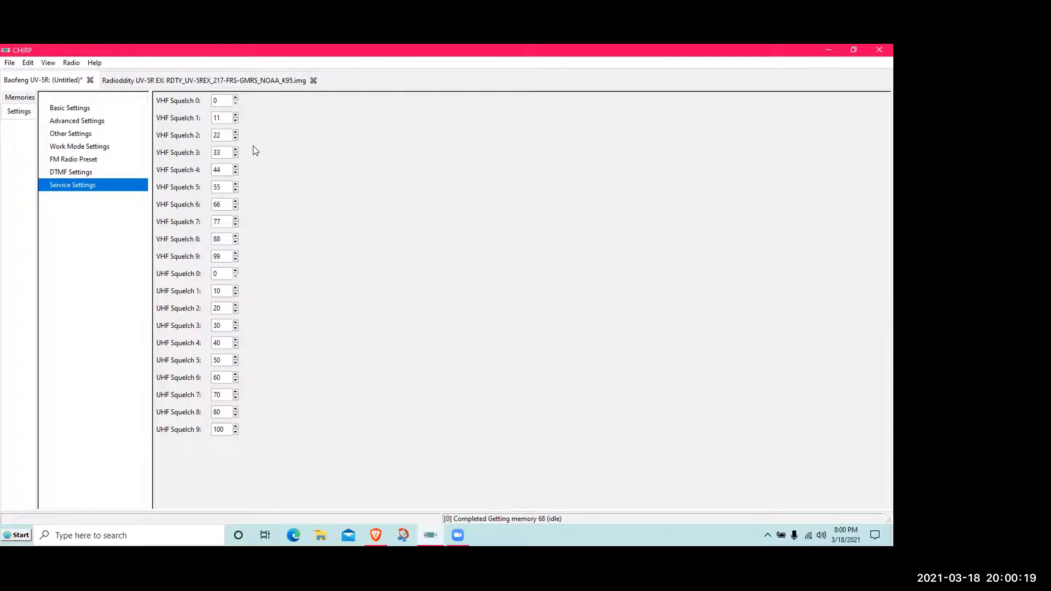
click(227, 292)
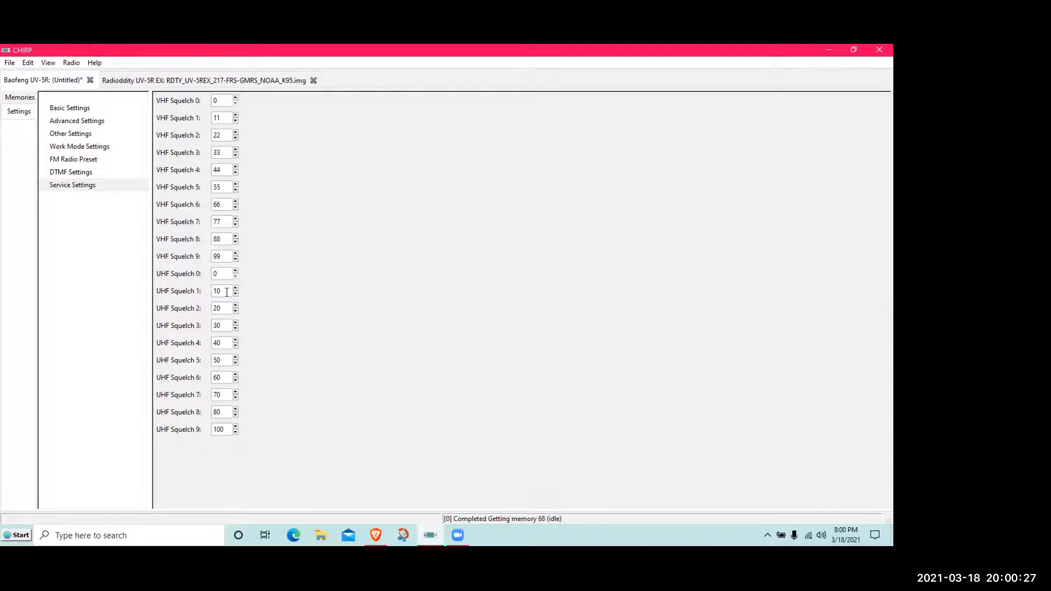
key(BackSpace)
text(1)
key(Tab)
text(22)
key(Tab)
text(33)
key(Tab)
text(44)
key(Tab)
text(55)
key(Tab)
text(66)
key(Tab)
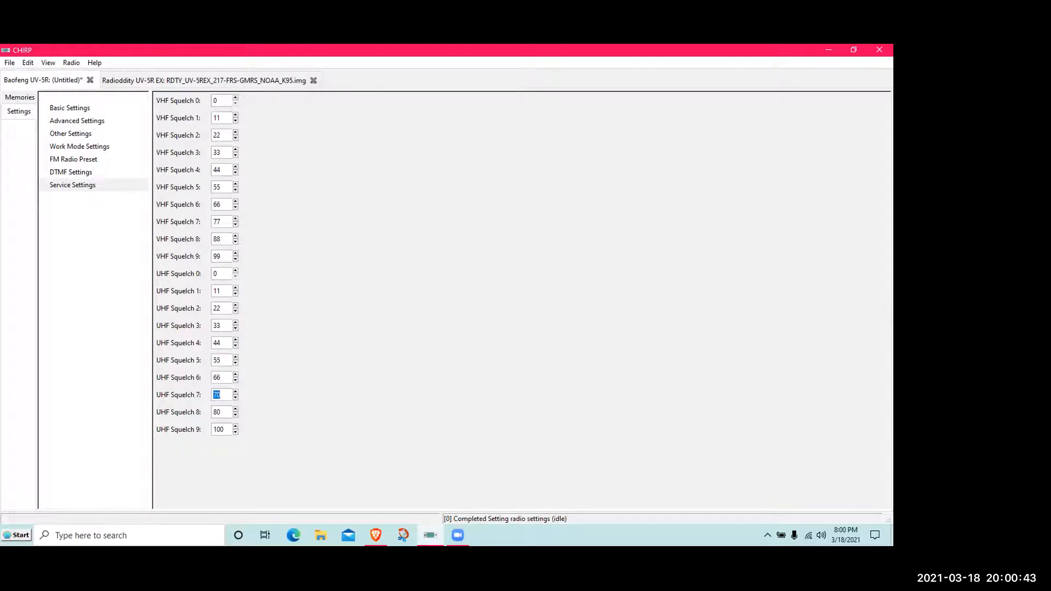
text(77)
key(Tab)
text(88)
key(Tab)
text(99)
click(10, 63)
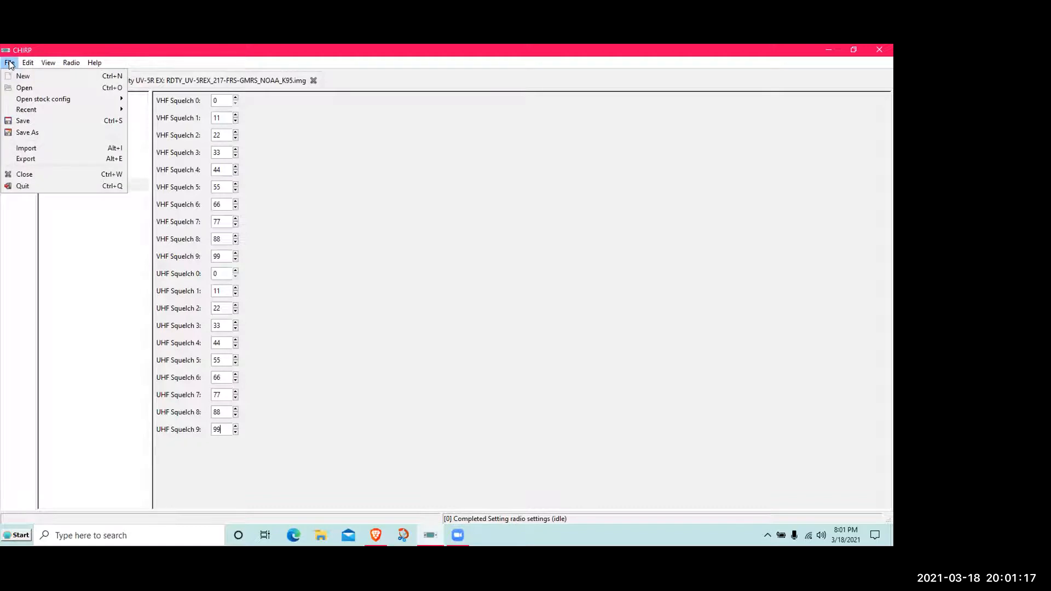
click(10, 63)
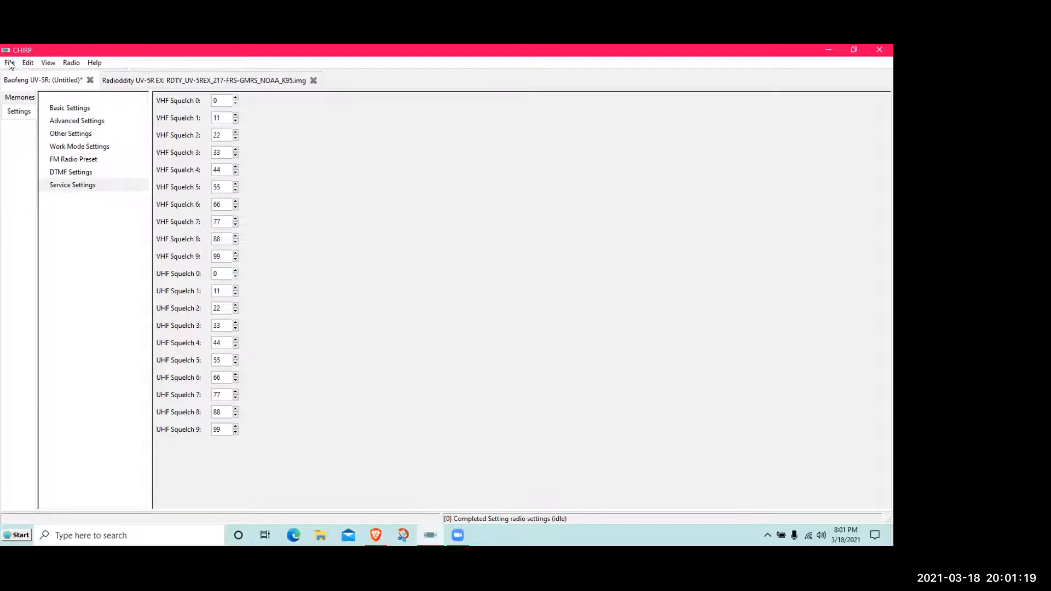
Review the radio's Basic Settings, including the Battery Saver options with 1:3 kept, and the Advanced Settings.
click(71, 109)
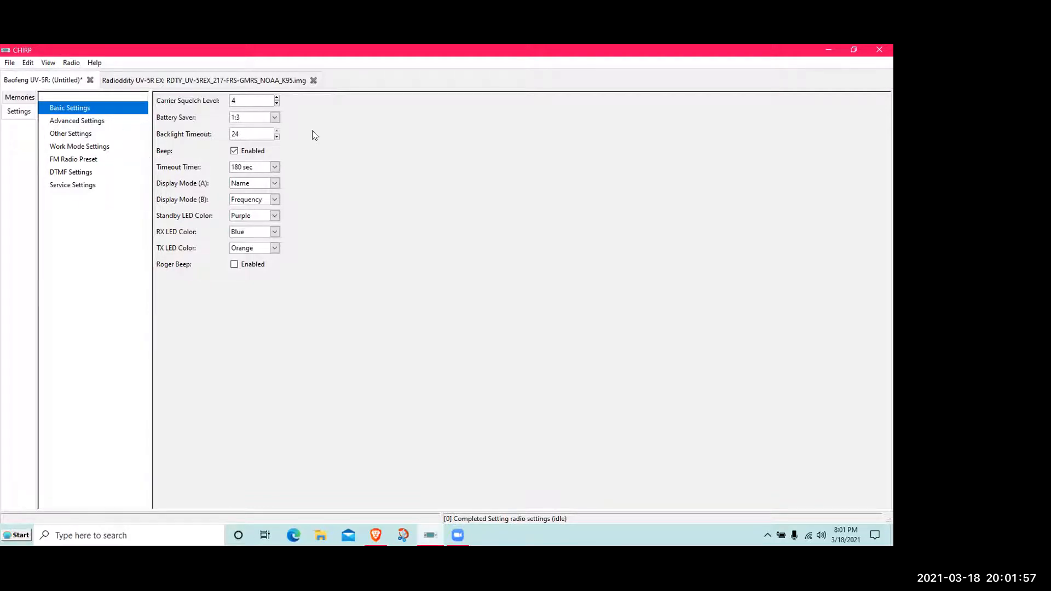
click(274, 117)
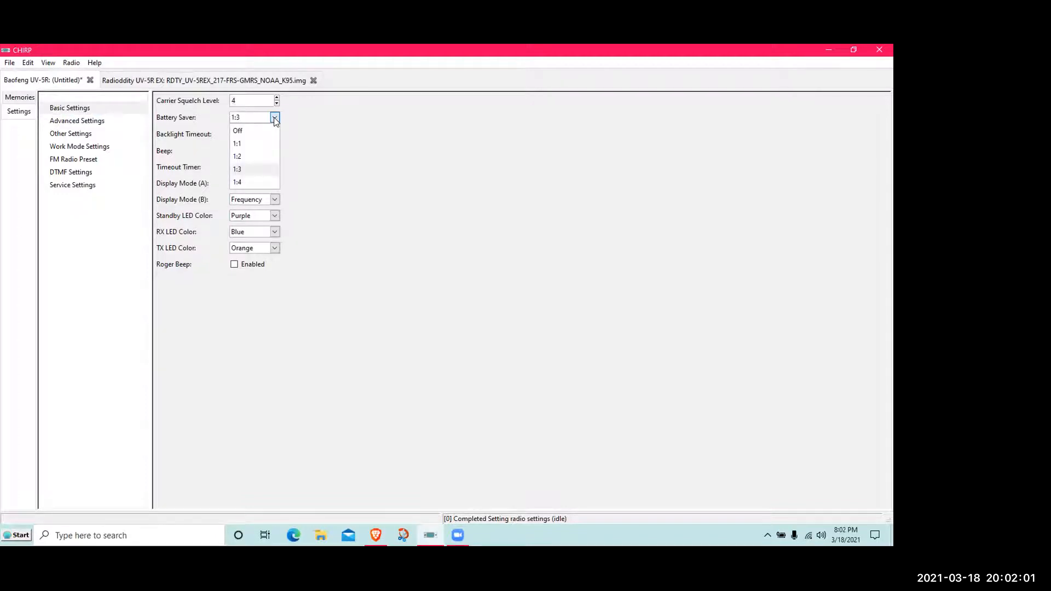
click(250, 172)
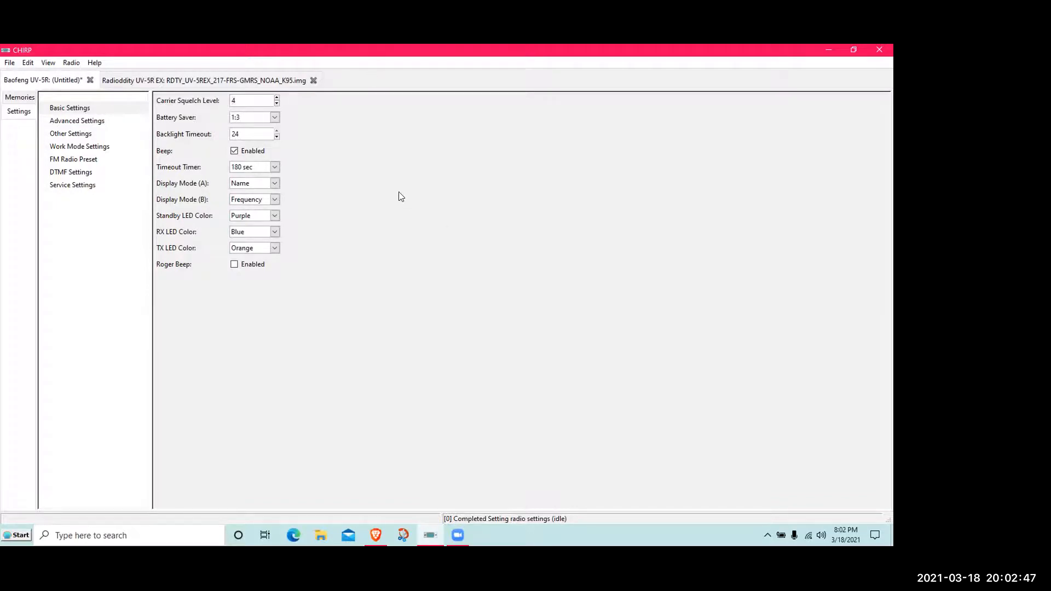
click(64, 126)
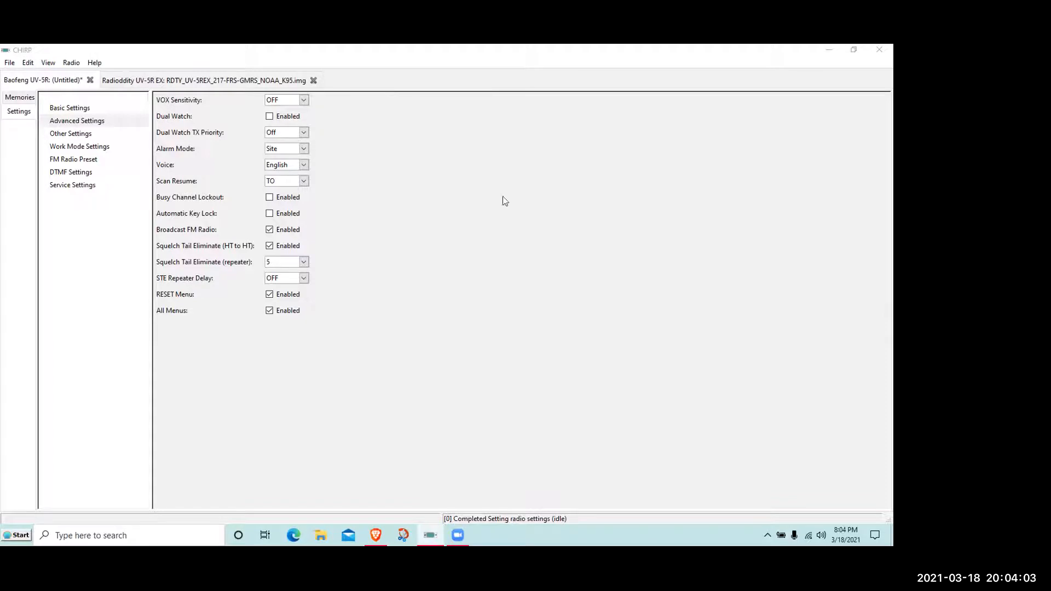
click(699, 62)
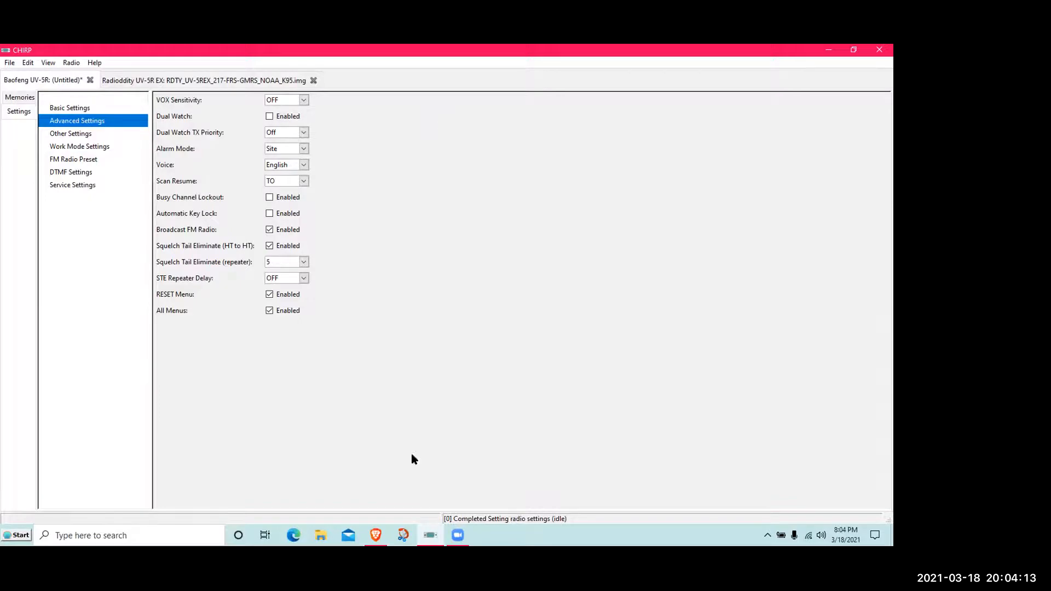
Switch to the Brave browser and look through the CHIRP wiki's Supported Radio Models down to the Yaesu FT-817/ND.
click(376, 535)
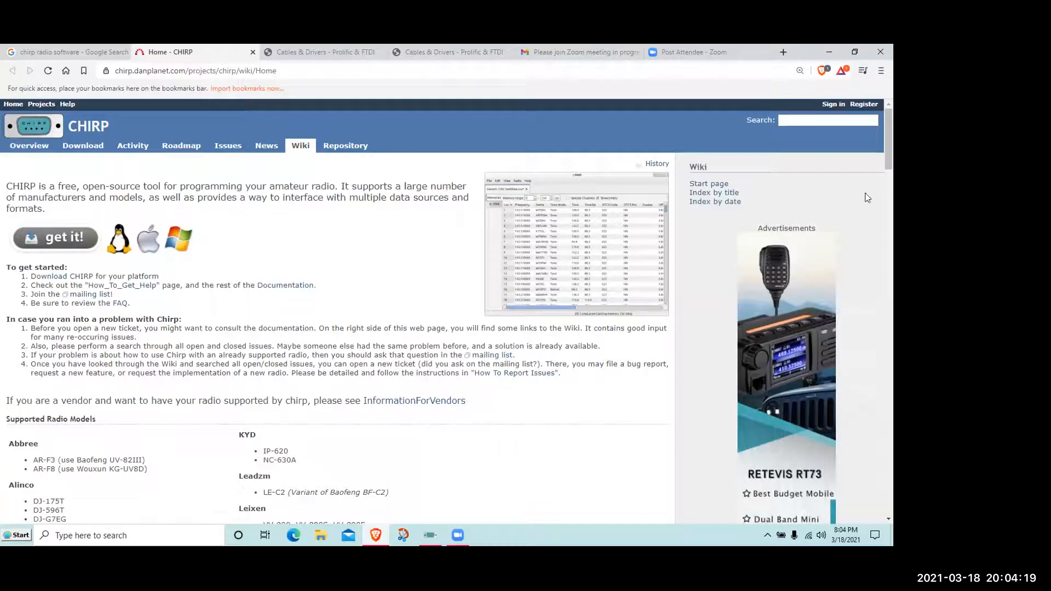
drag(887, 161, 887, 192)
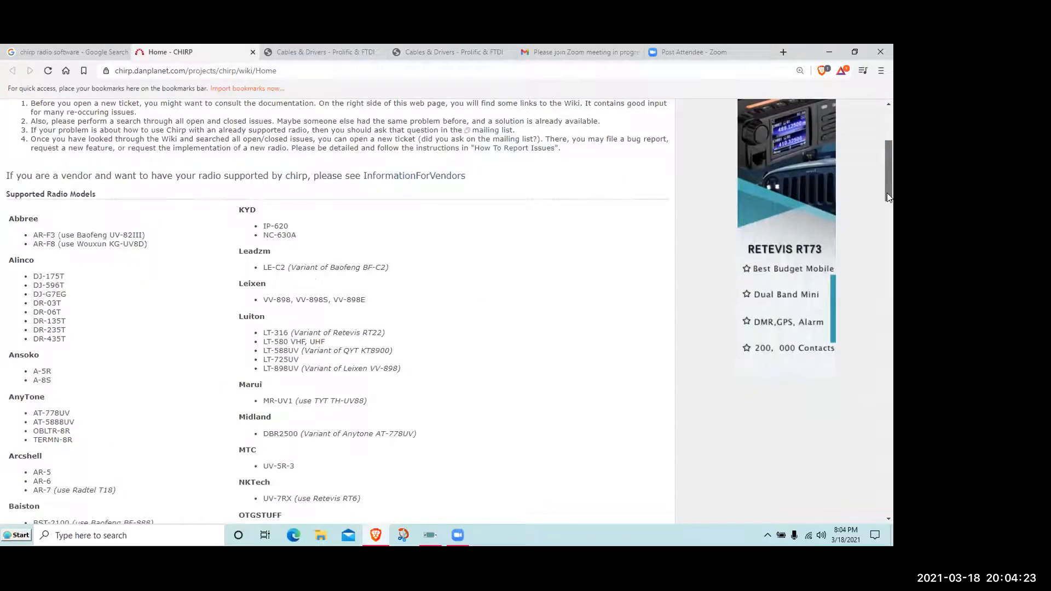
scroll(888, 199, down, 7)
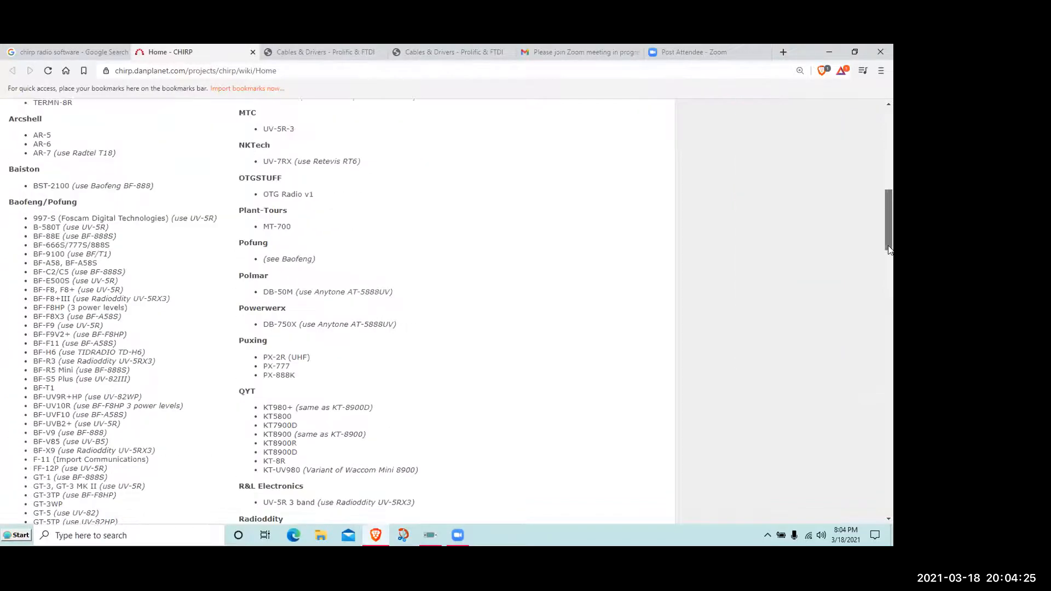
scroll(890, 289, down, 9)
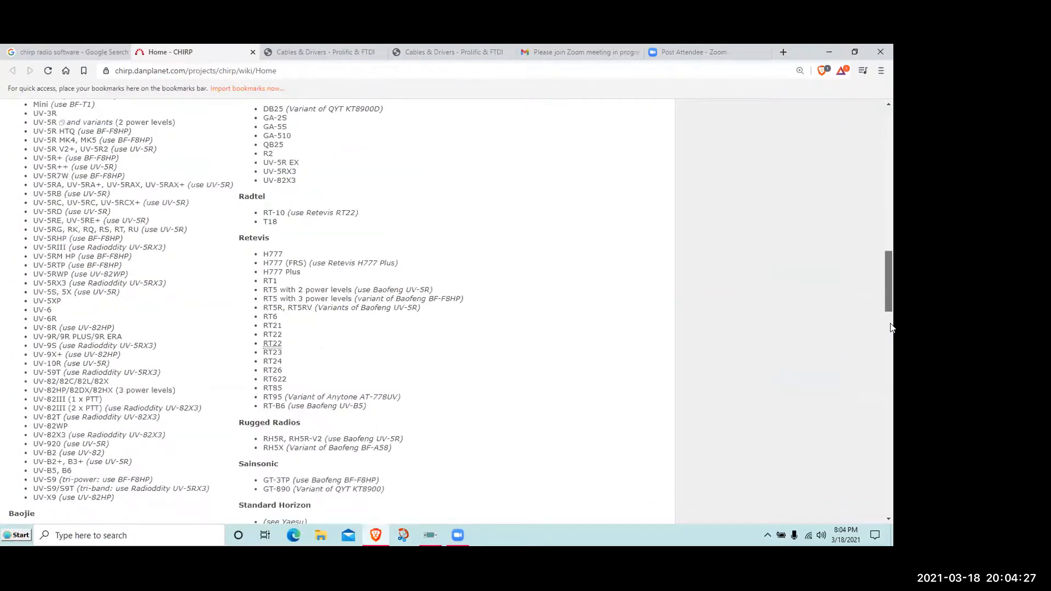
drag(890, 328, 890, 465)
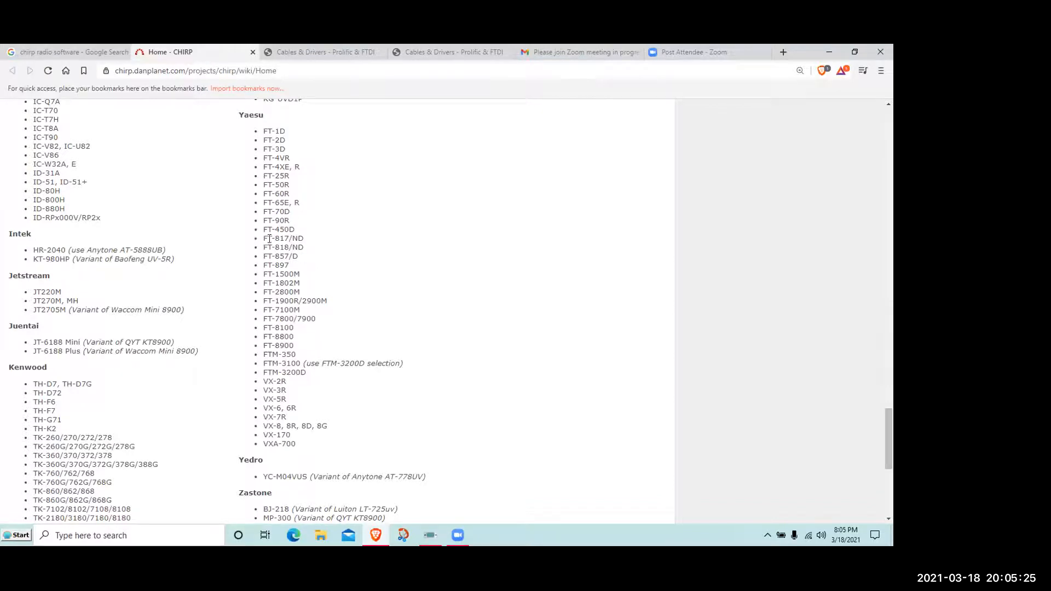
drag(264, 239, 303, 238)
click(424, 315)
Search the web for "chirp ft-991" in a new browser tab.
key(ctrl+t)
text(chirp)
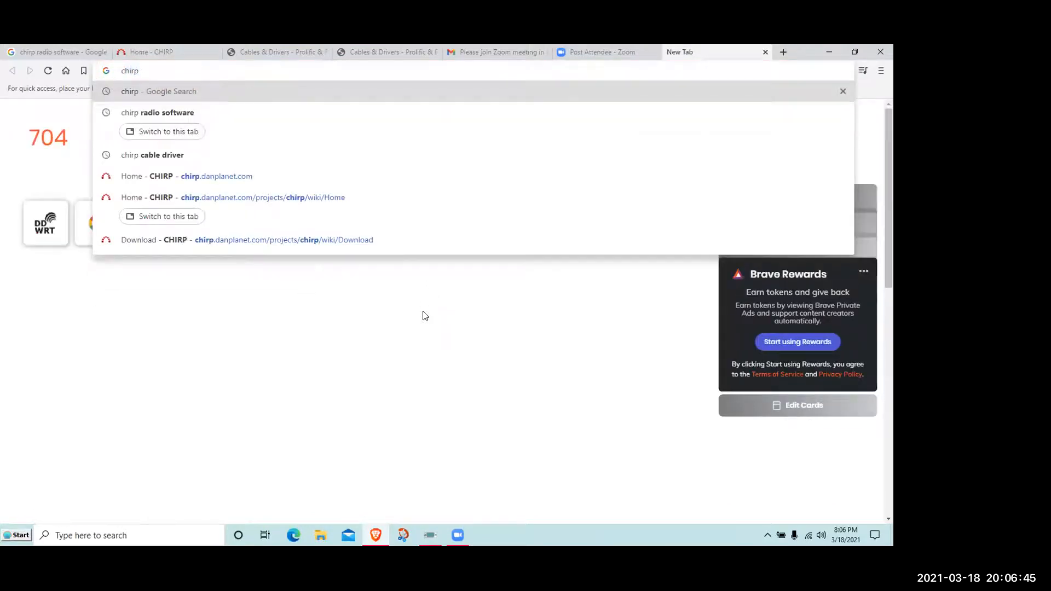
text(ft-)
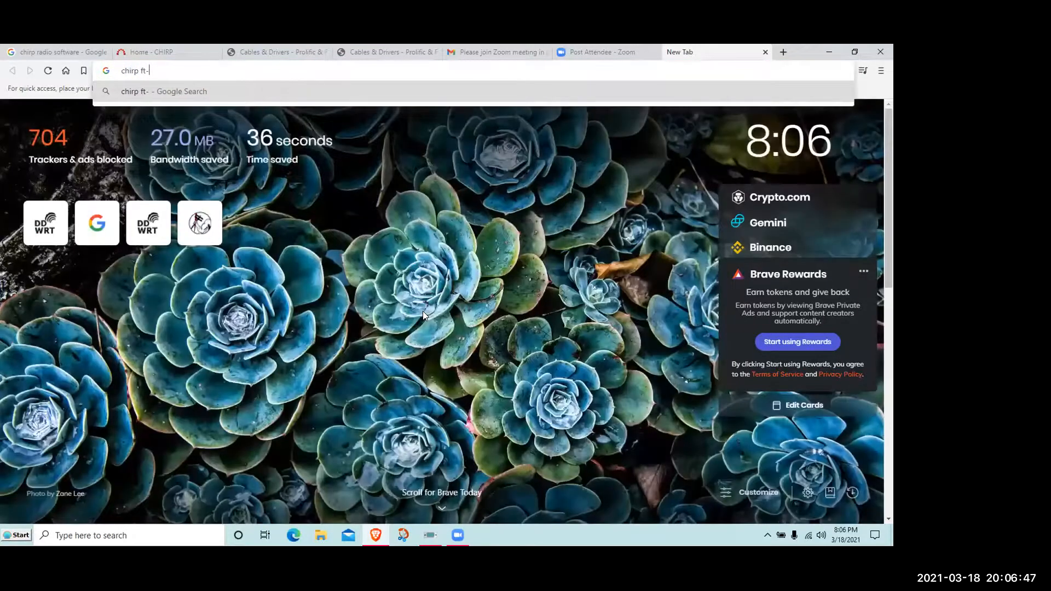
text(991)
key(Return)
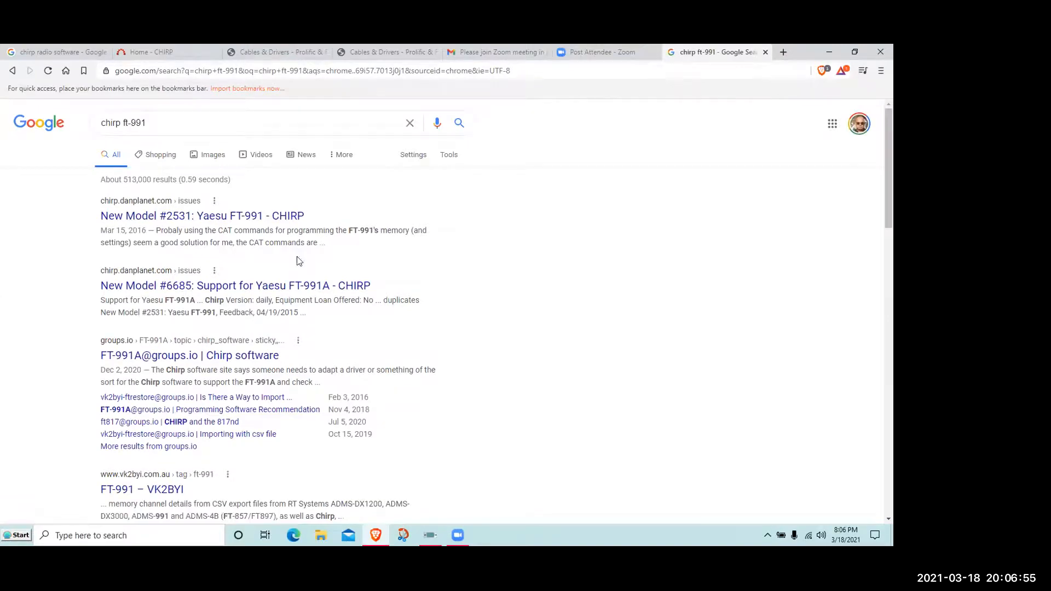
Read the CHIRP issue New Model #2531 for the Yaesu FT-991 and compare it with the wiki's supported Yaesu models.
click(220, 217)
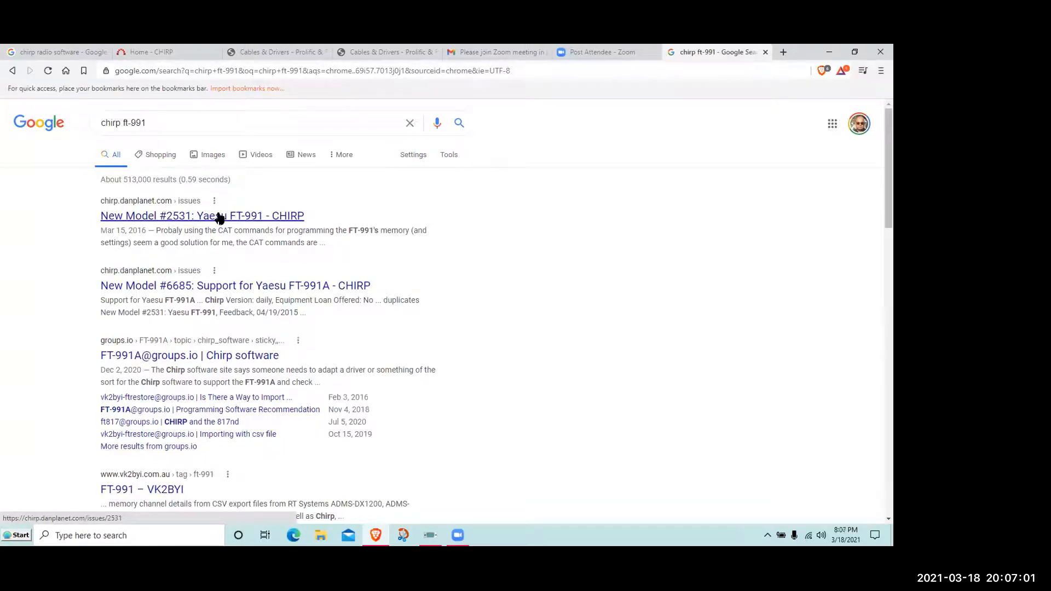
click(219, 217)
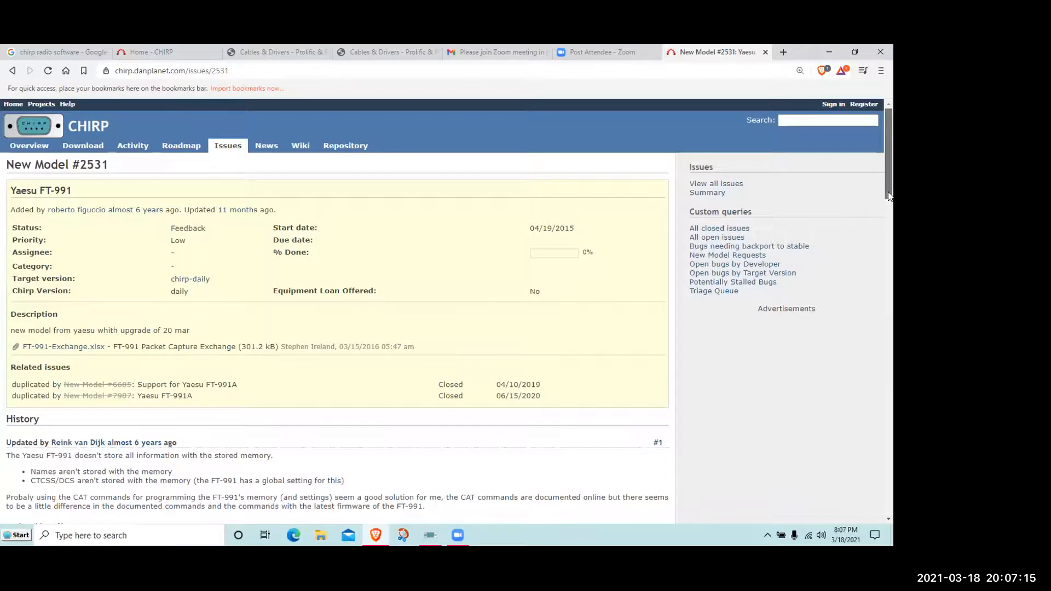
scroll(889, 200, down, 1)
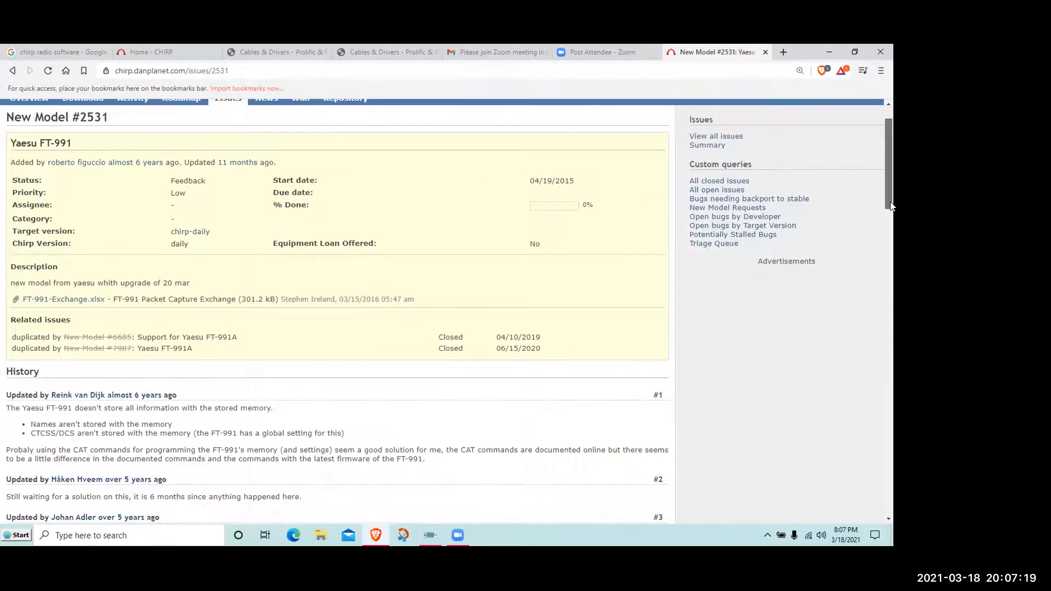
scroll(891, 206, up, 1)
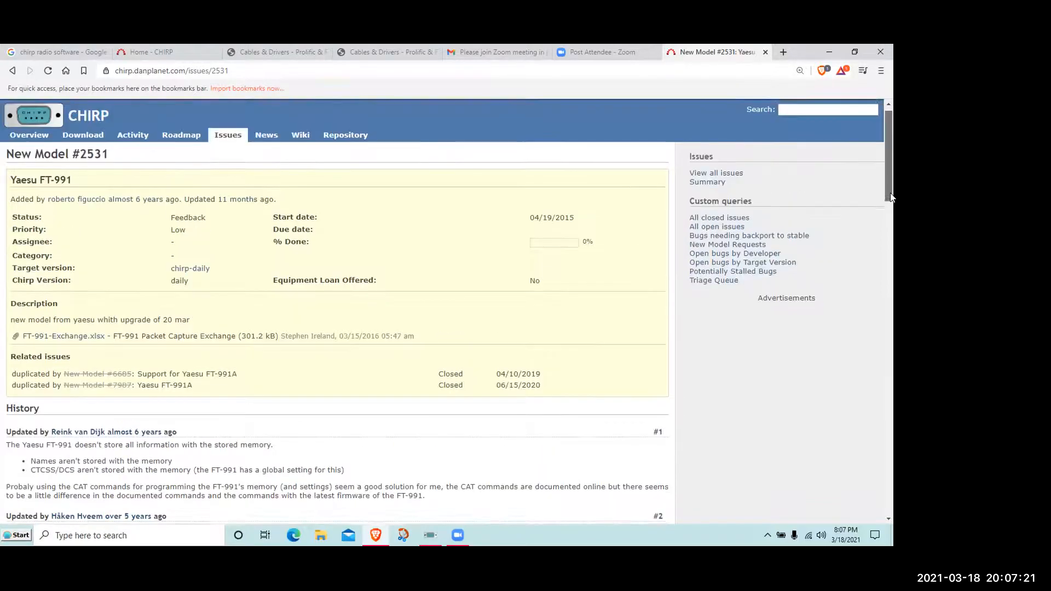
scroll(891, 200, down, 1)
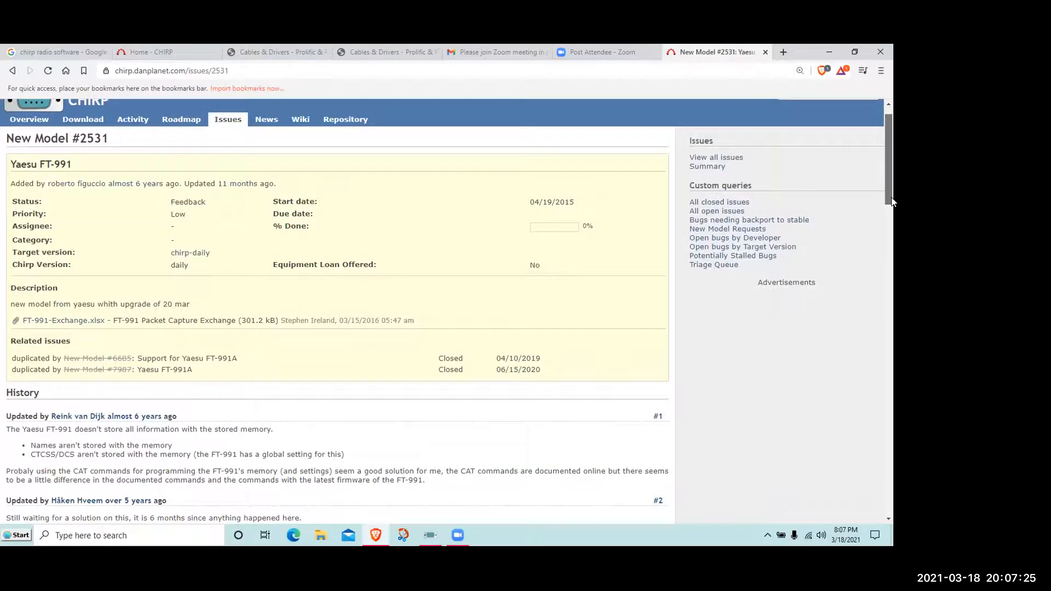
drag(891, 201, 874, 148)
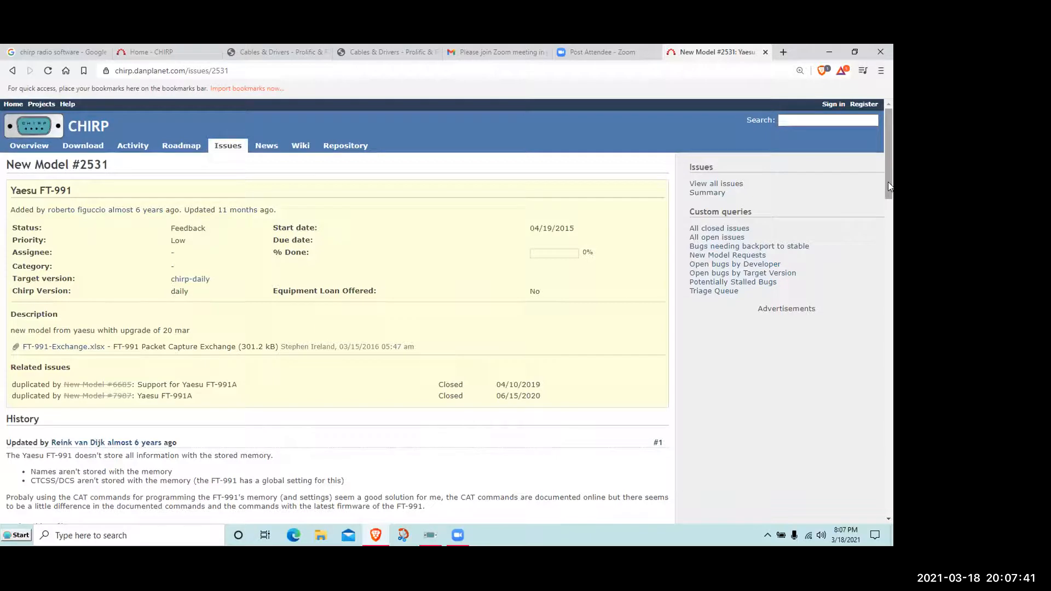
drag(888, 182, 888, 175)
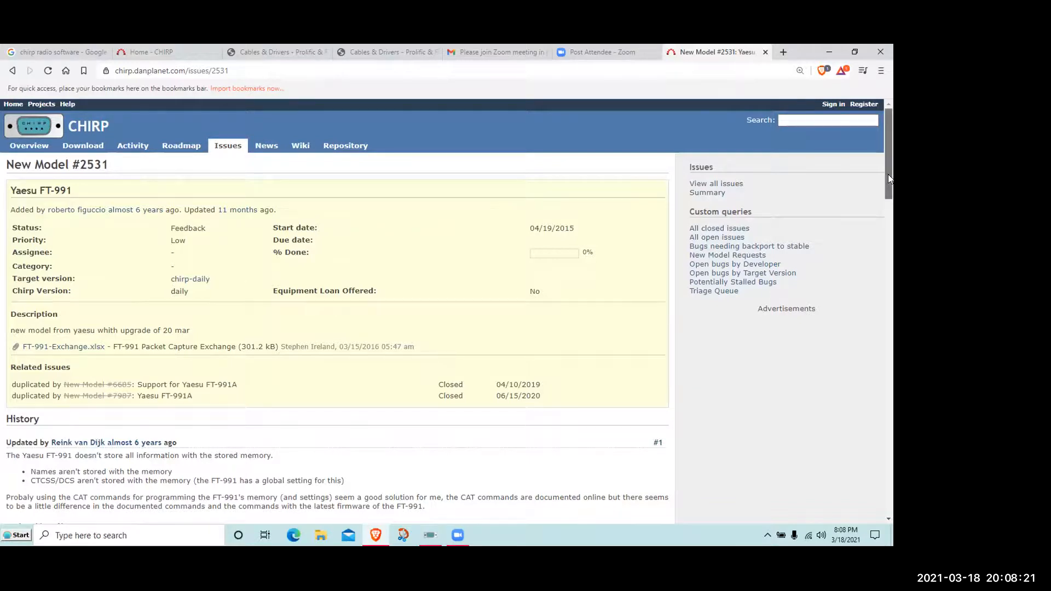
drag(888, 174, 893, 288)
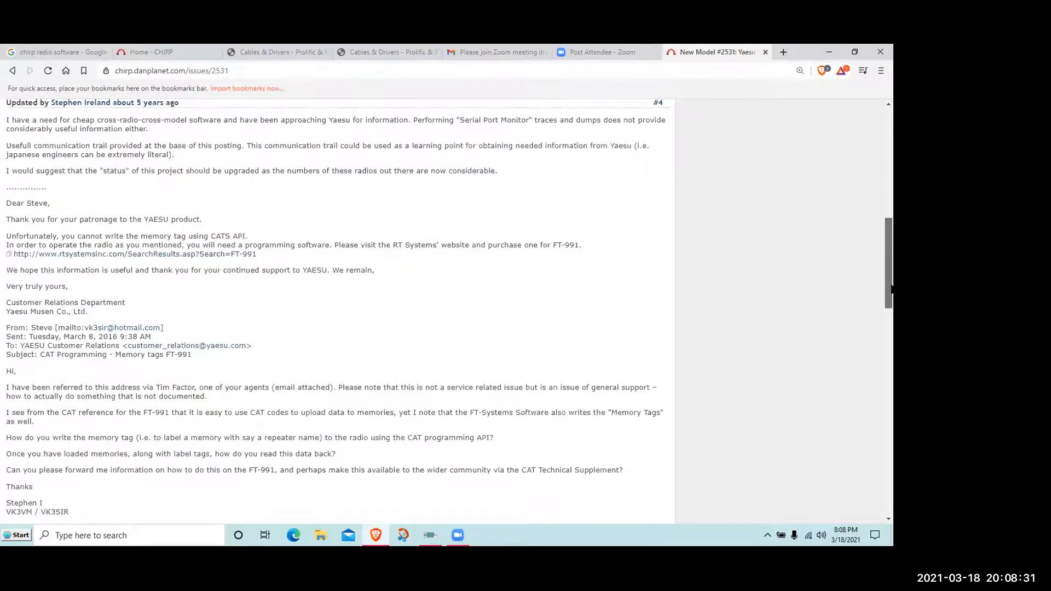
drag(892, 289, 892, 305)
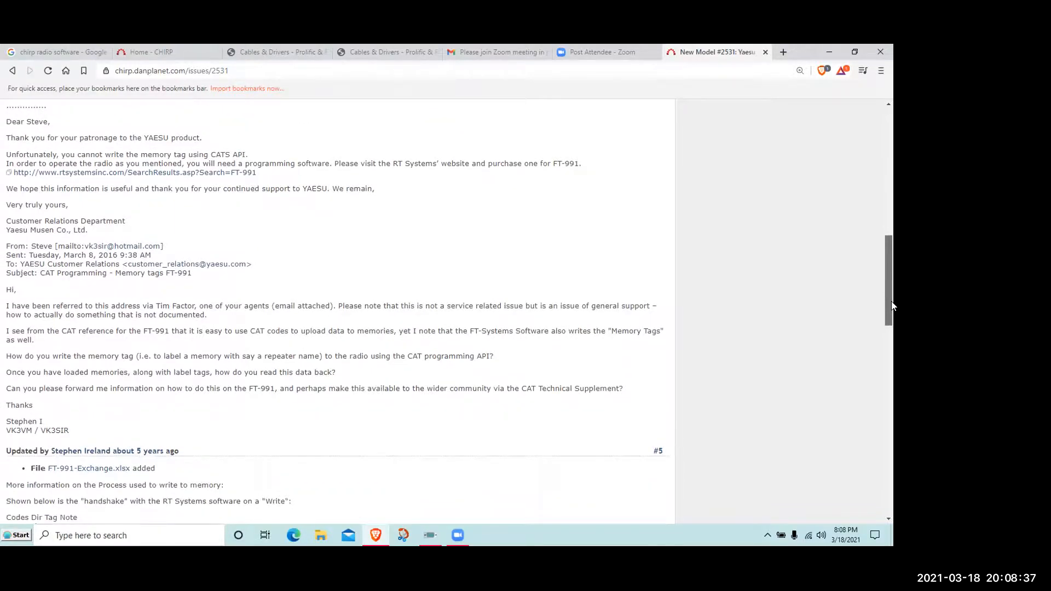
drag(892, 302, 879, 166)
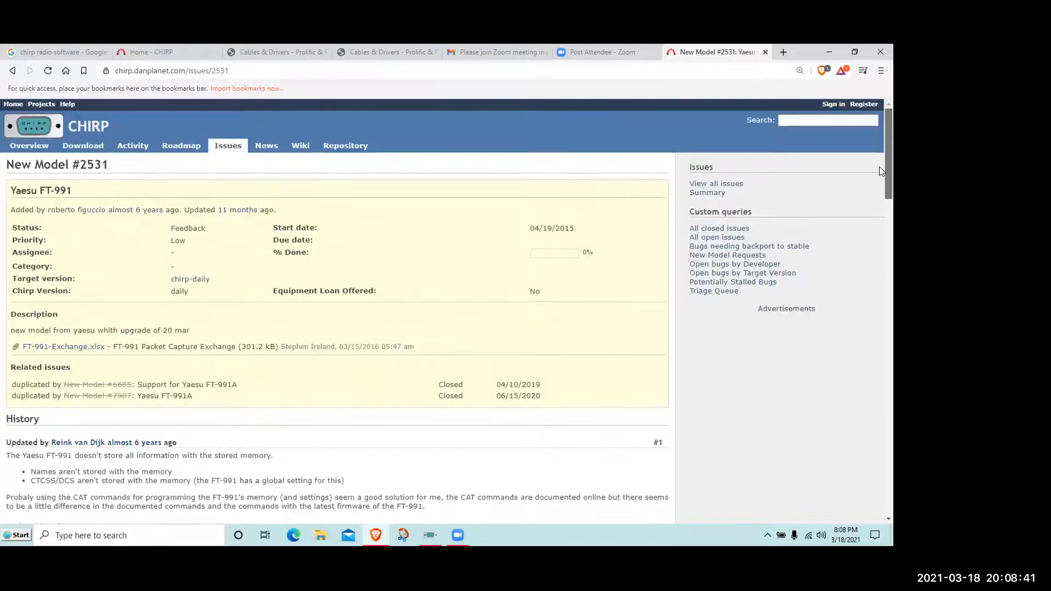
click(158, 55)
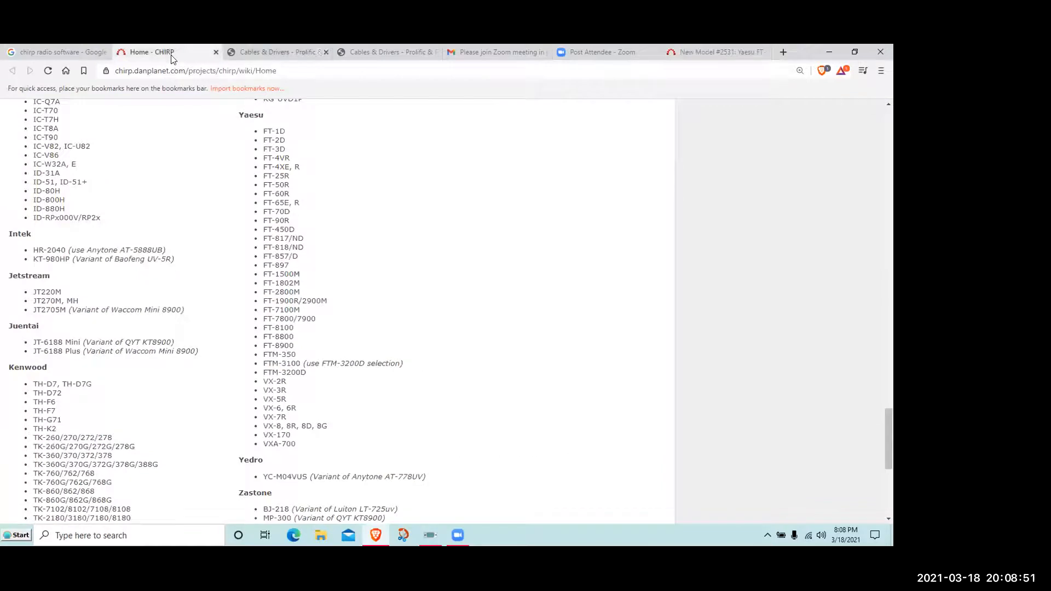
click(698, 54)
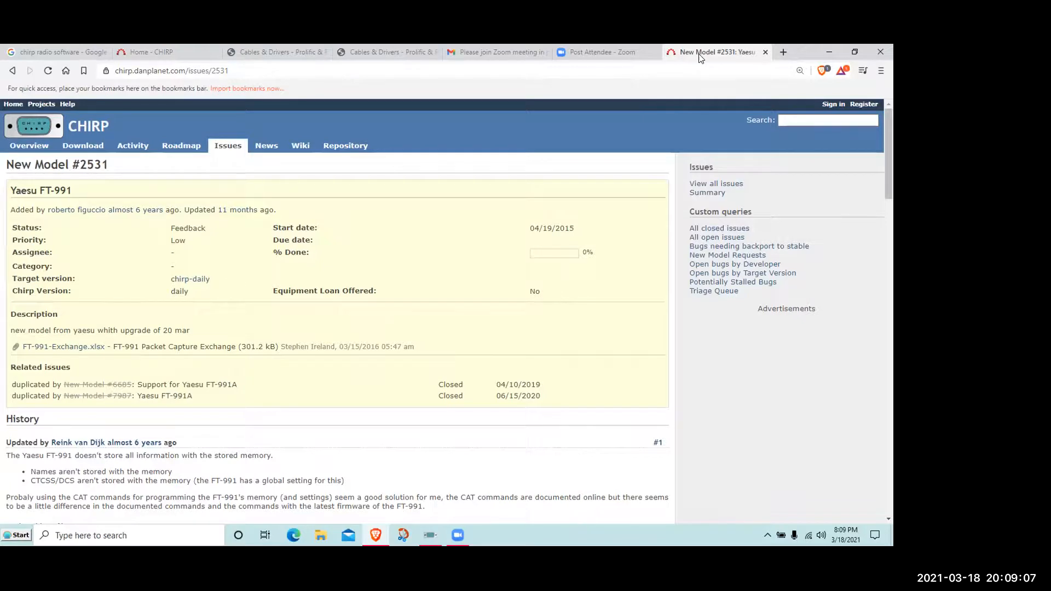
Return to the search results, open the FT-991A groups.io topic "Chirp software" in a new tab, and read through its messages.
click(12, 72)
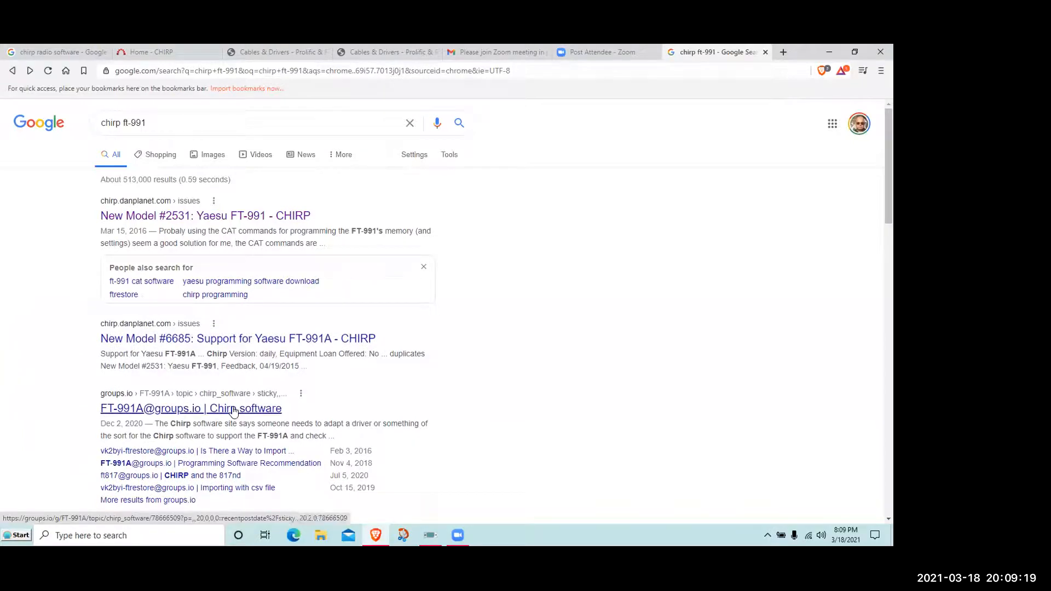
right_click(235, 411)
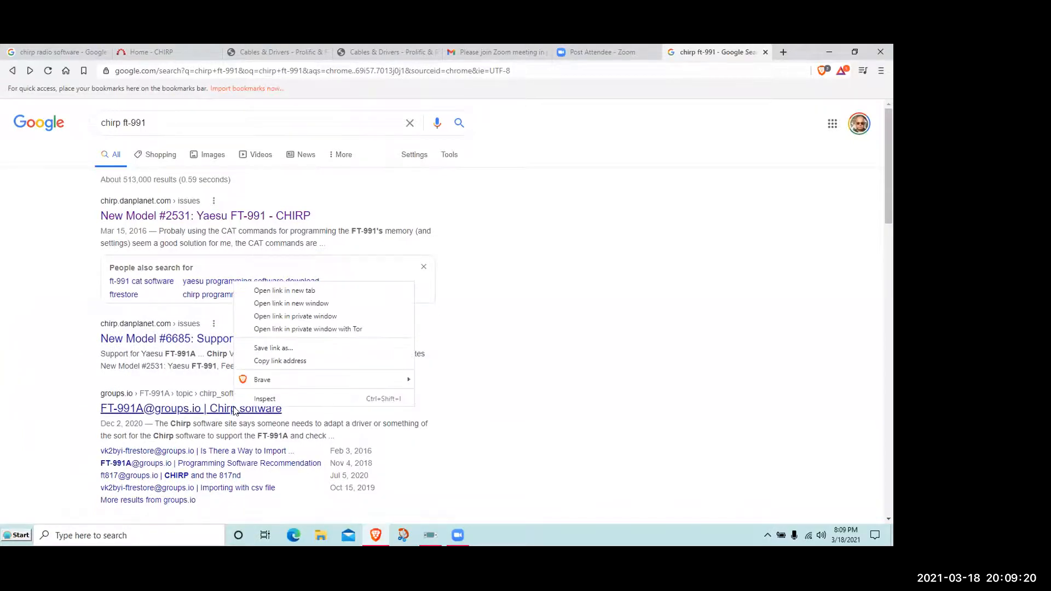
click(322, 291)
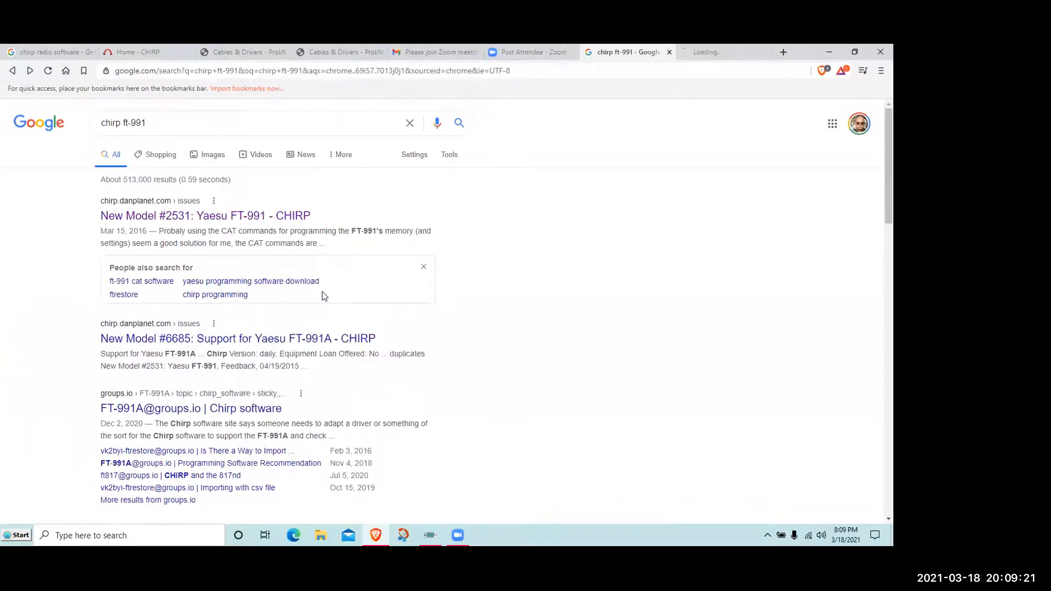
click(704, 52)
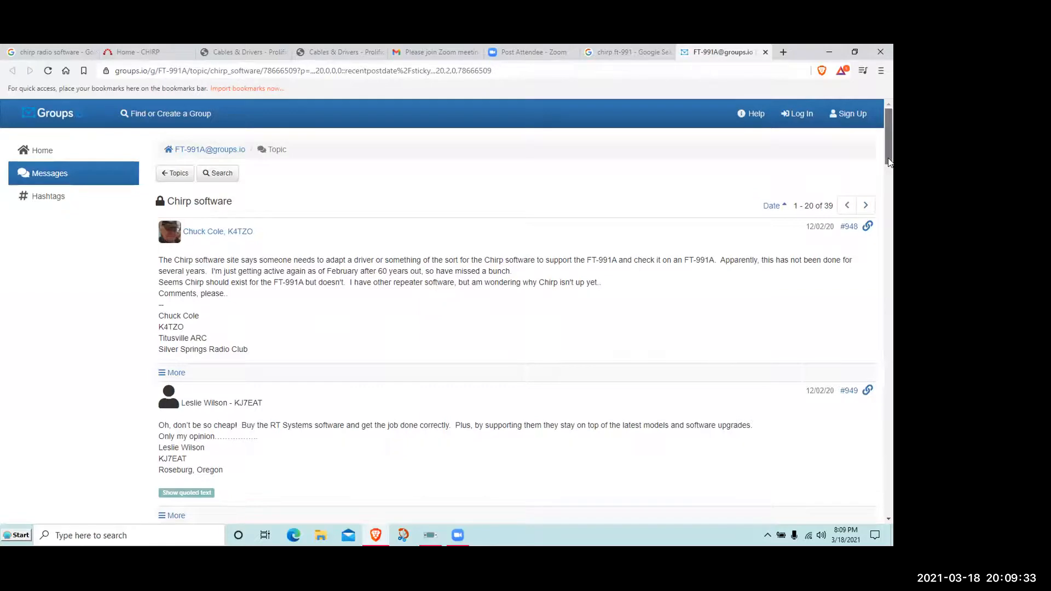
drag(890, 161, 892, 294)
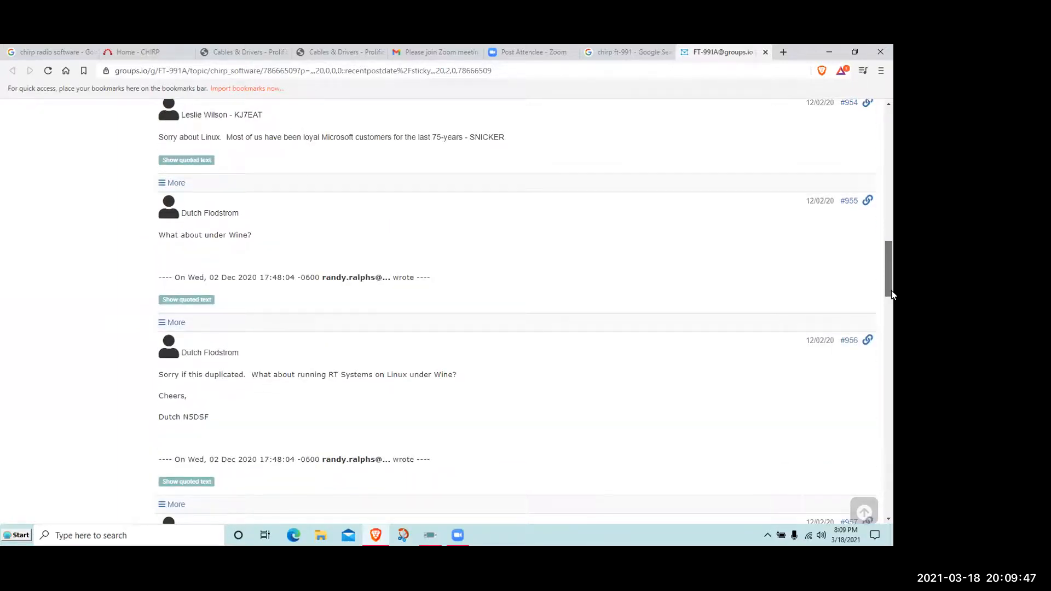
drag(891, 295, 892, 310)
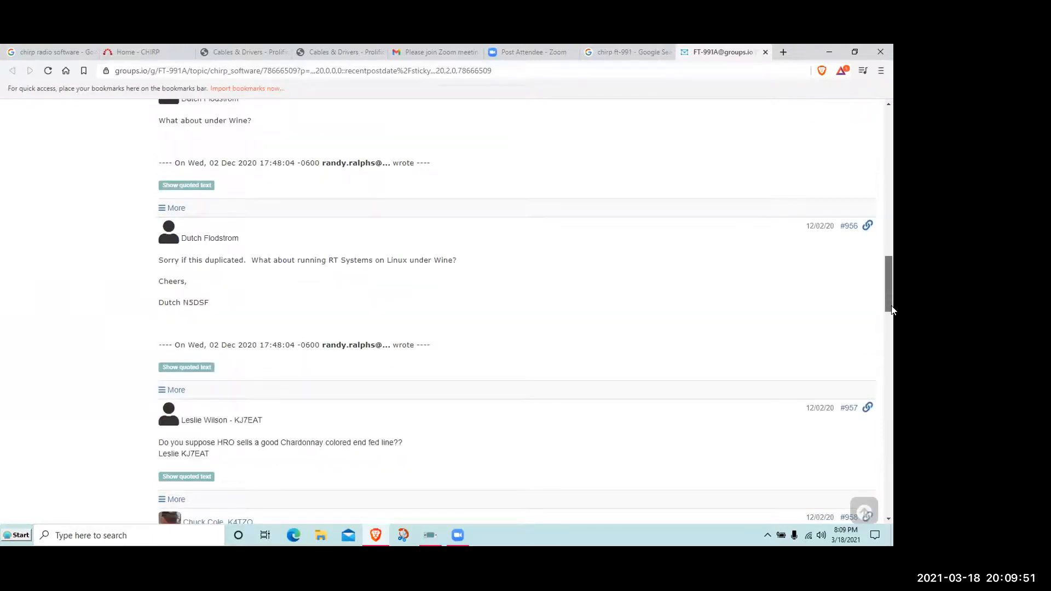
drag(892, 310, 875, 154)
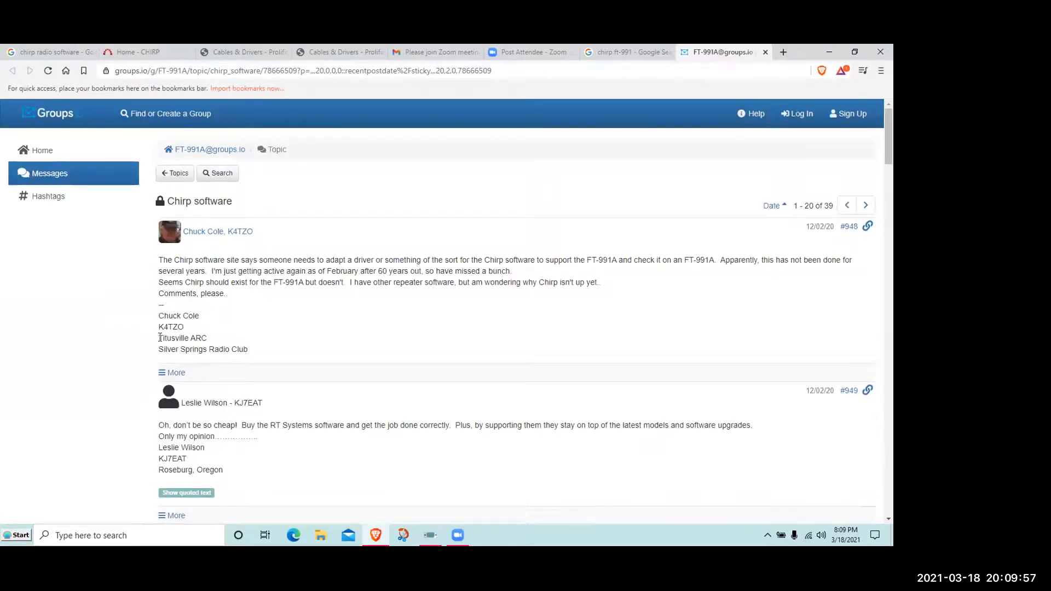
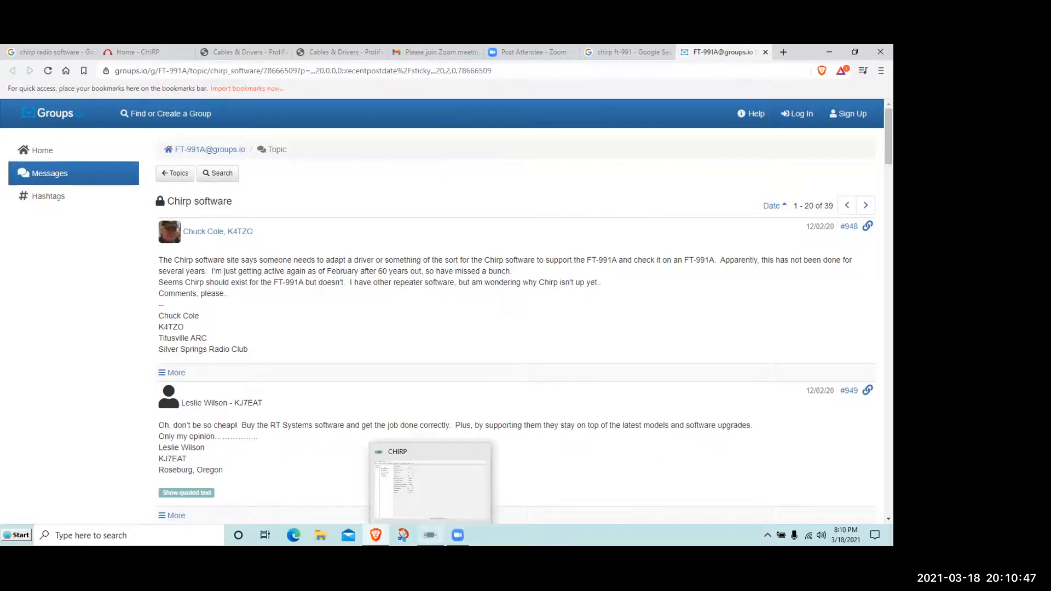
Switch back to CHIRP and review the radio's Other Settings, including the power-on messages and VHF/UHF limits.
click(430, 535)
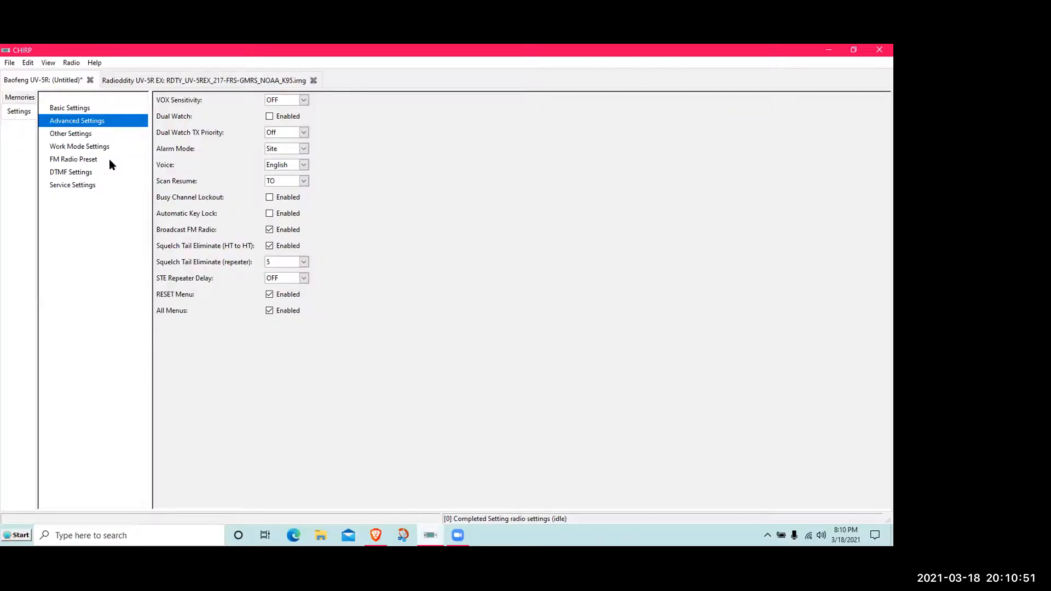
click(74, 135)
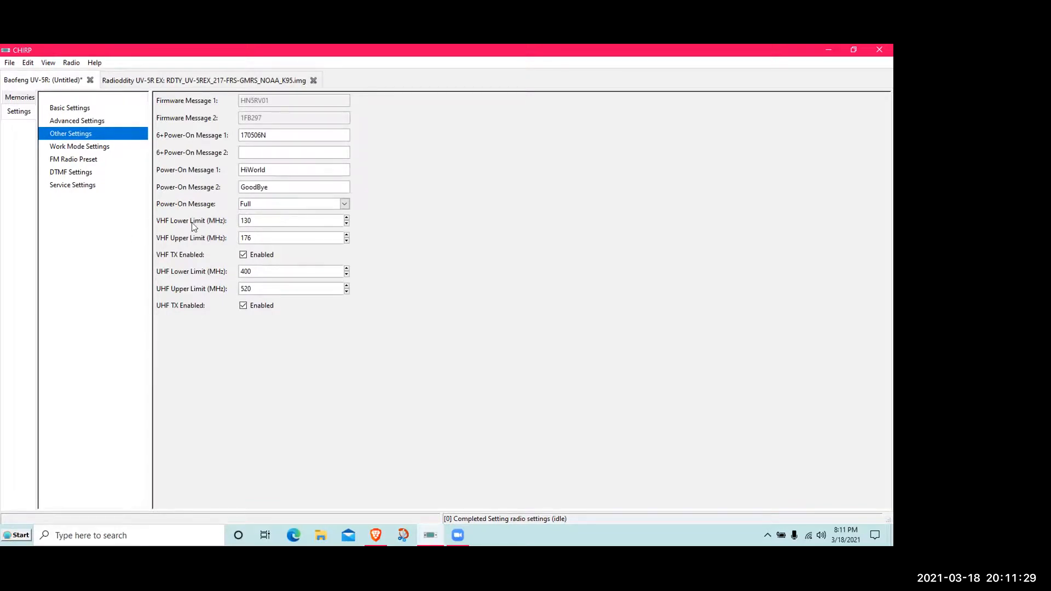
Set the VHF lower limit to 144 MHz and the VHF upper limit to 148 MHz.
click(265, 219)
key(BackSpace)
key(BackSpace)
key(BackSpace)
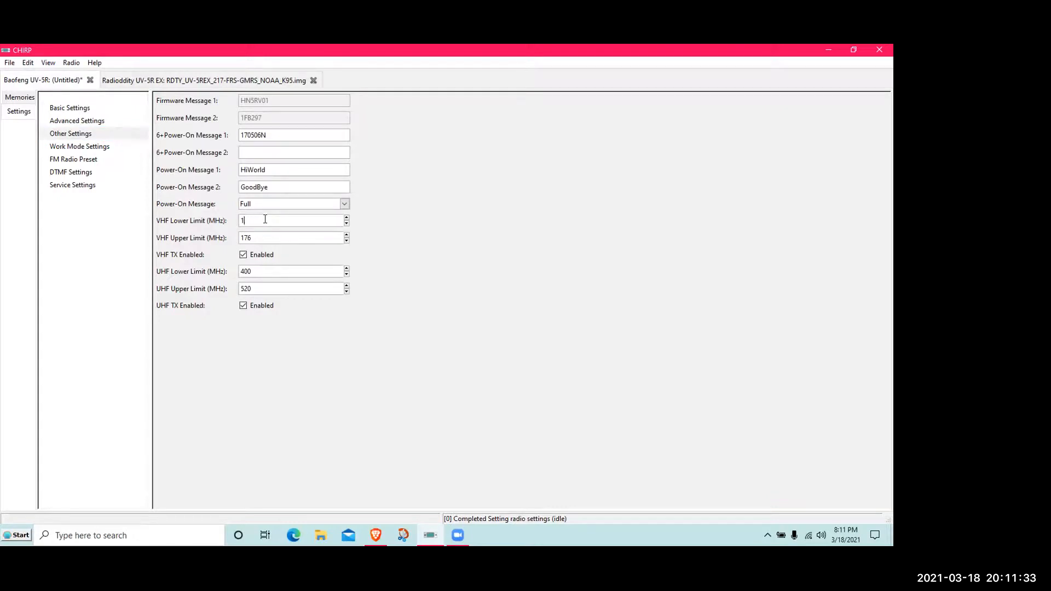
text(144)
key(Tab)
text(148)
Set the UHF lower limit to 420 MHz and the upper limit to 450 MHz, and open the Work Mode Settings.
key(BackSpace)
key(BackSpace)
text(20)
key(Tab)
text(450)
click(77, 148)
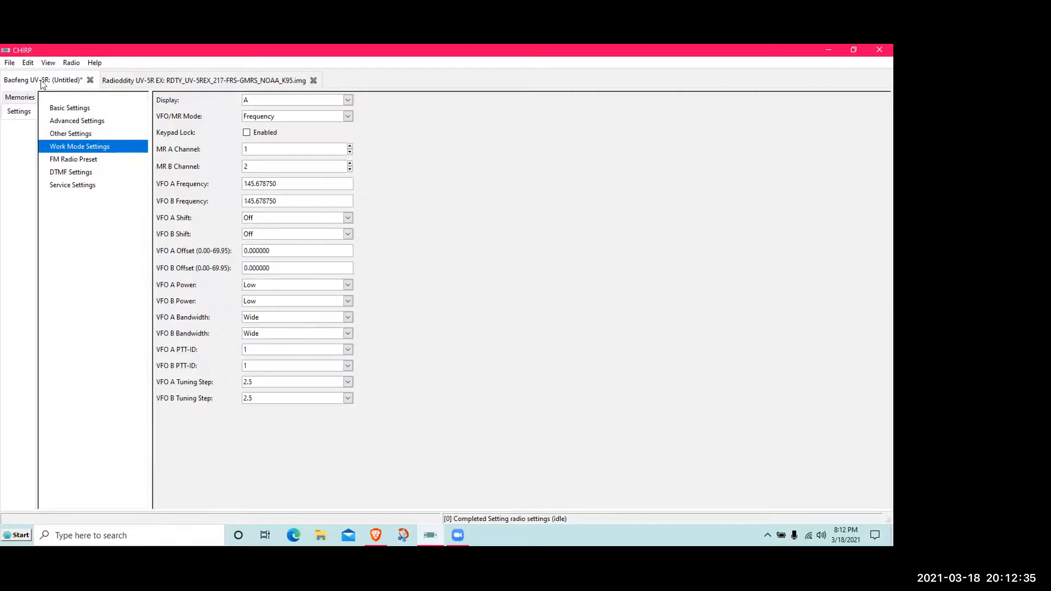
Return to the memories list, sort it by Mode, and view the mode choices for the 145.230 MHz memory at location 50.
click(24, 97)
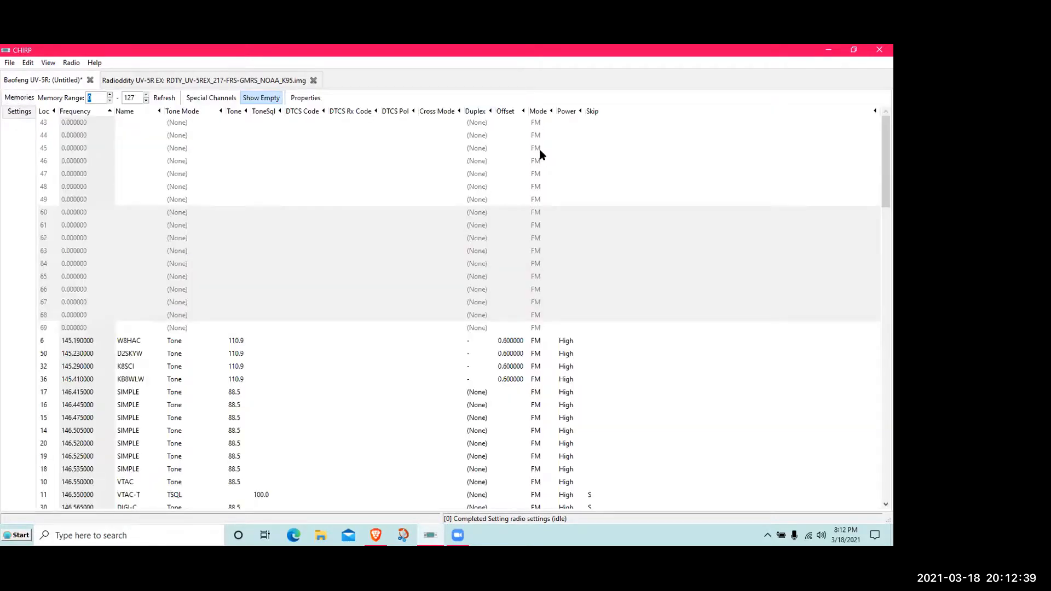
click(536, 113)
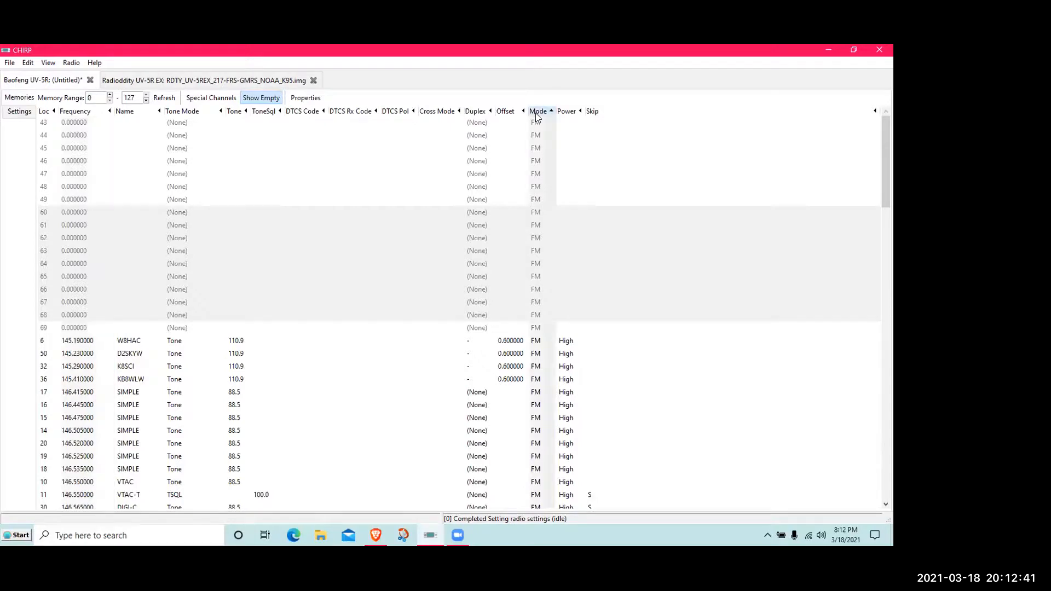
click(534, 151)
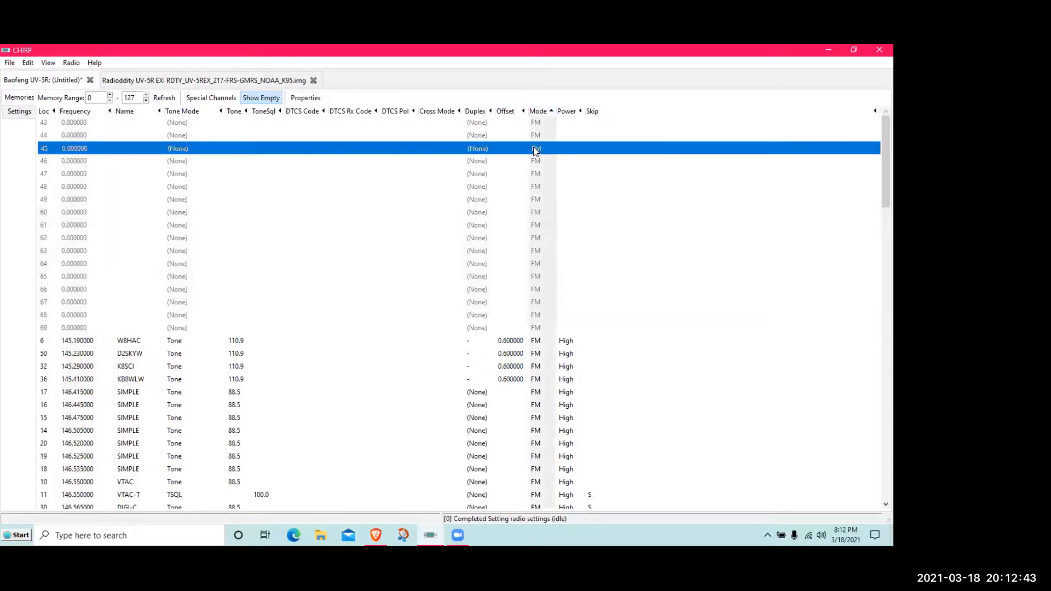
click(537, 355)
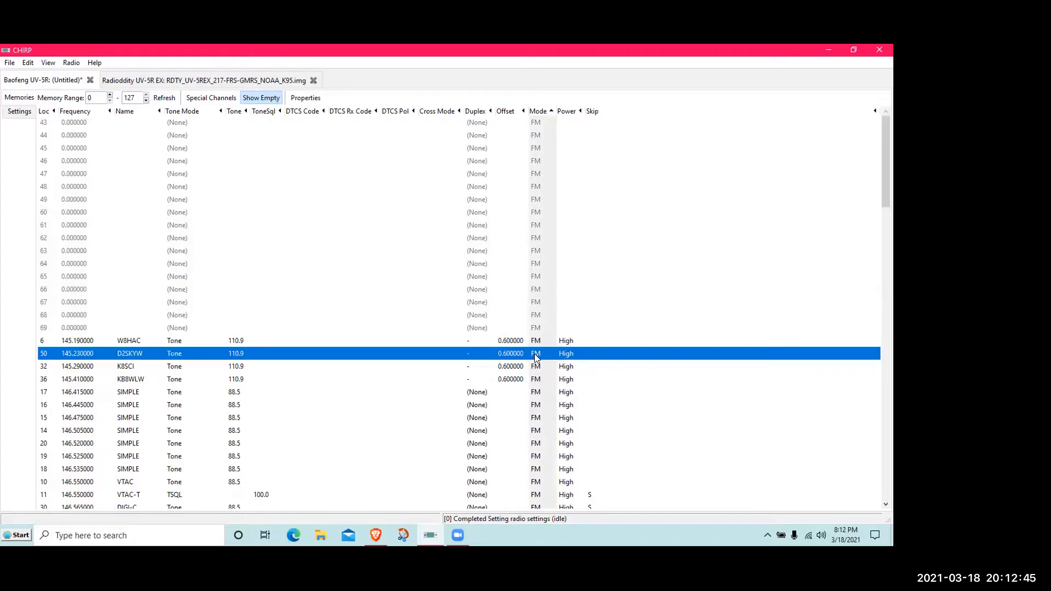
click(536, 356)
click(536, 356)
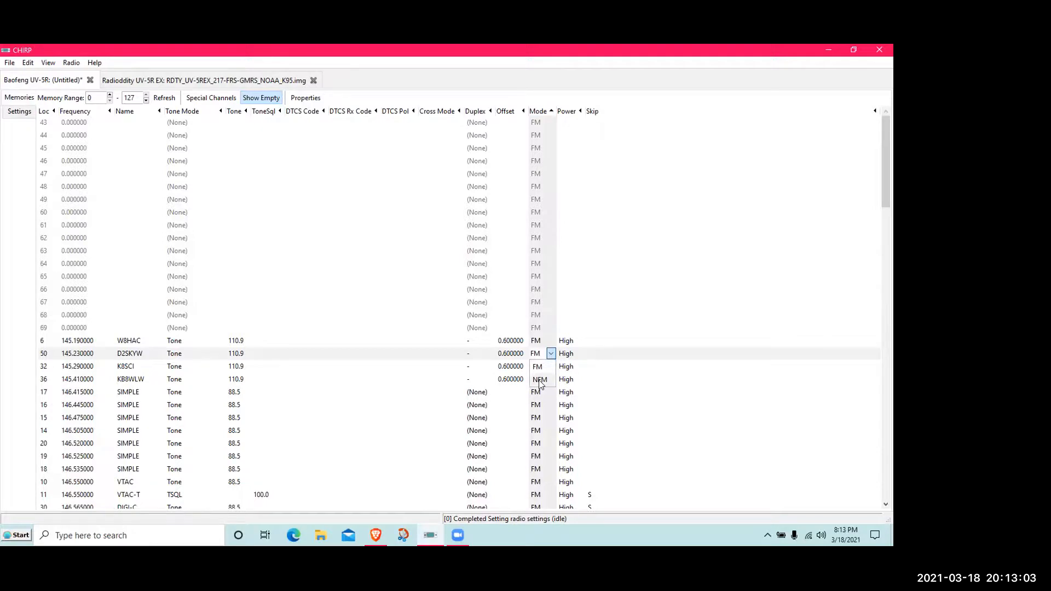
Review the radio's Work Mode, FM Radio Preset and DTMF settings, and recheck the Other Settings.
click(19, 113)
click(18, 114)
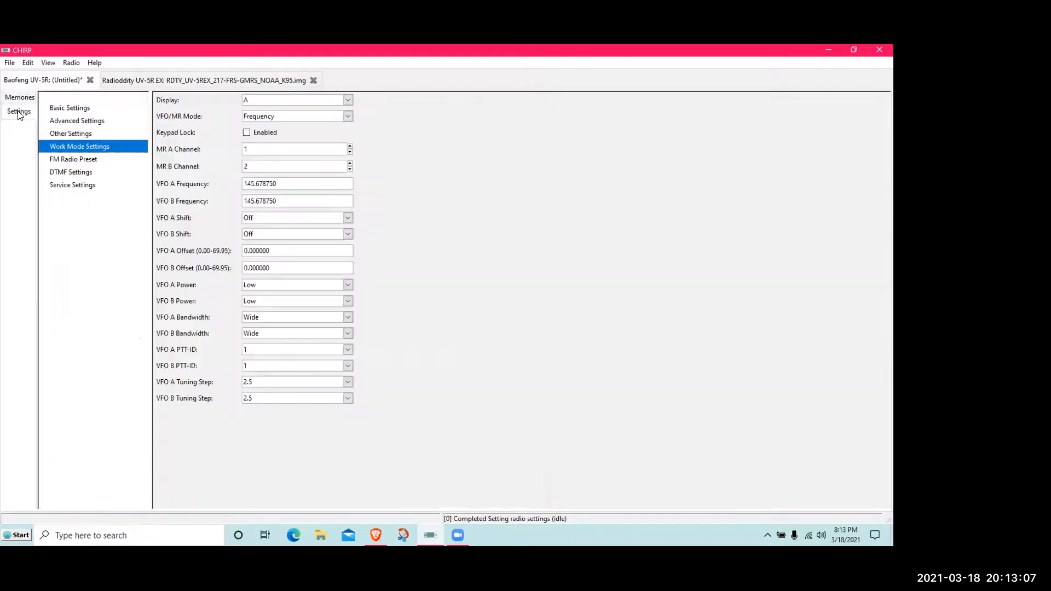
click(86, 158)
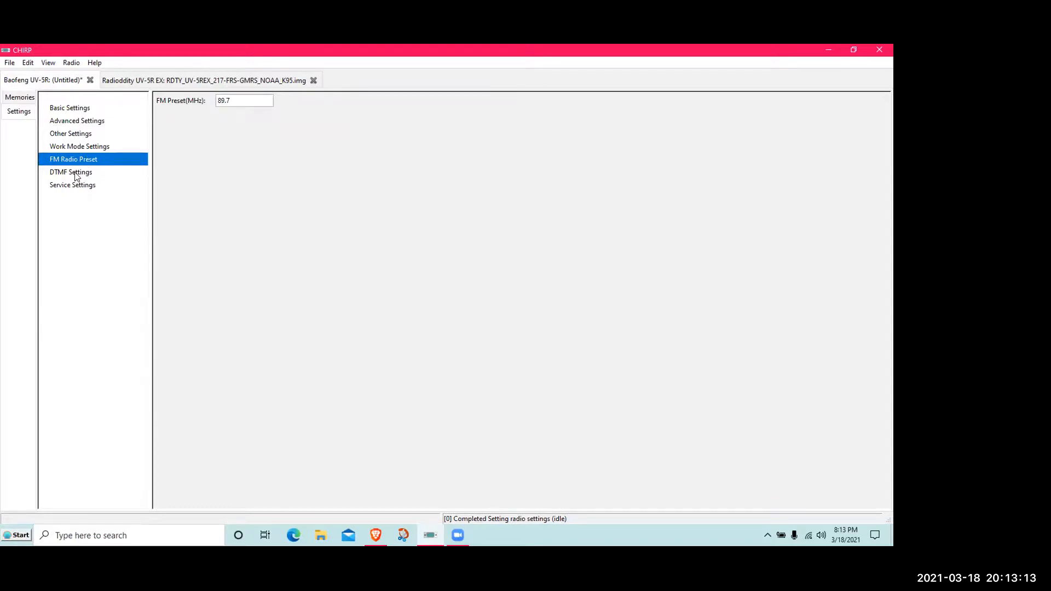
click(75, 174)
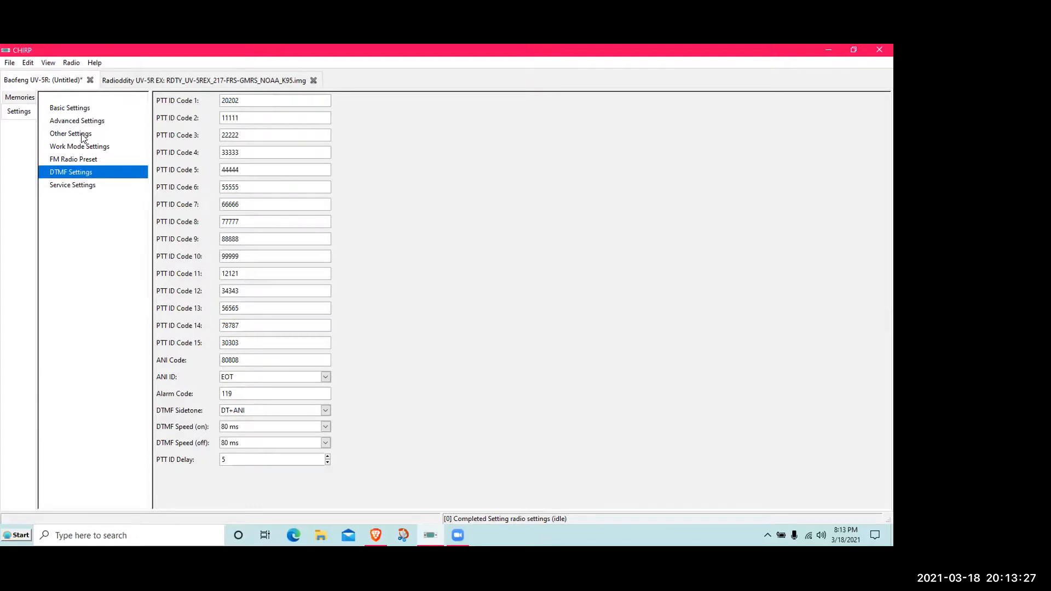
click(81, 134)
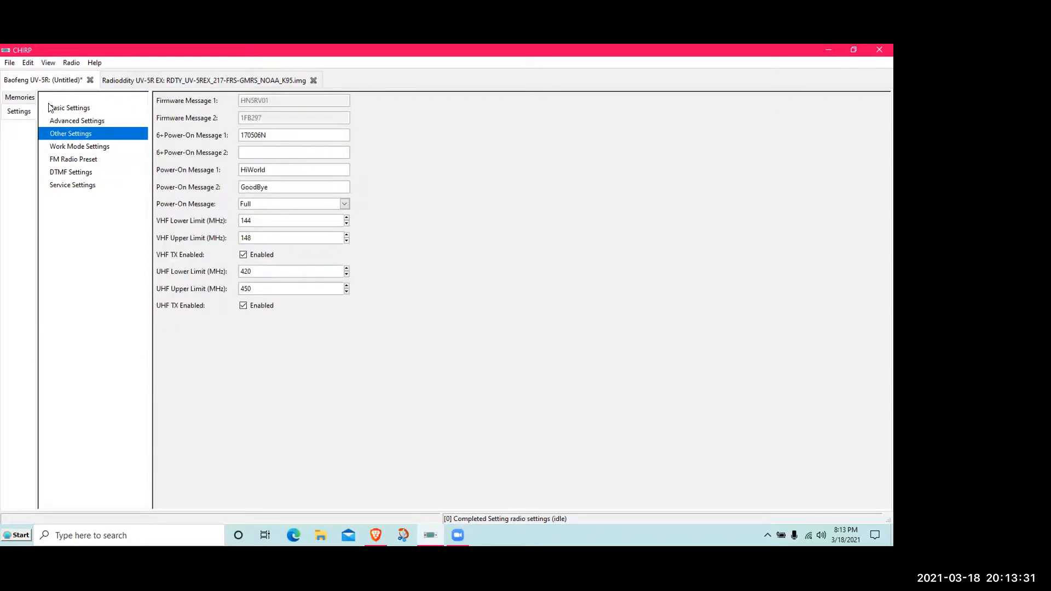
Return to the memories list and view the mode choices for the 146.445 MHz memory at location 16.
click(20, 98)
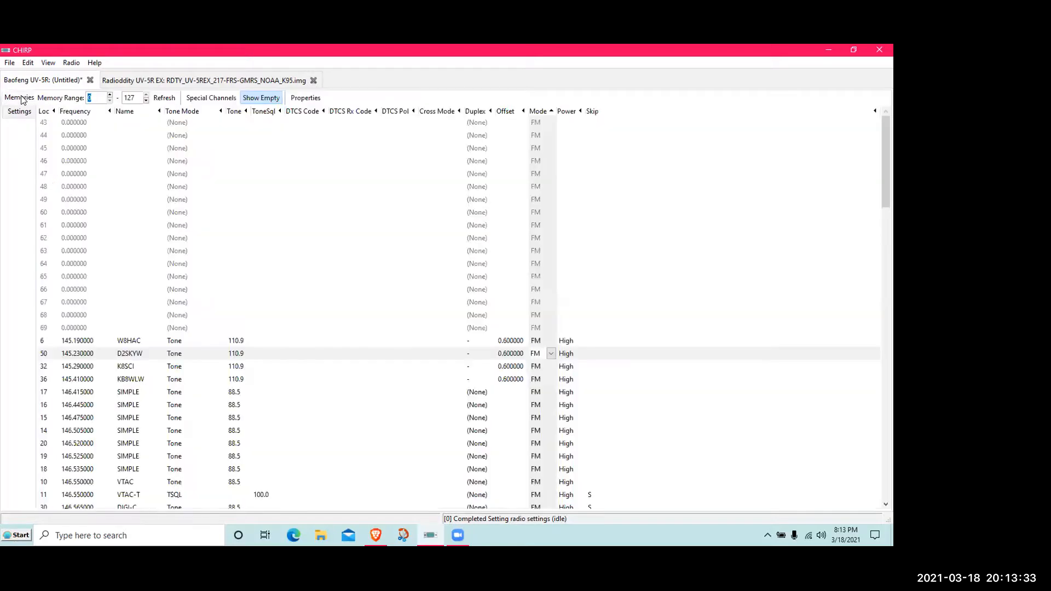
click(537, 405)
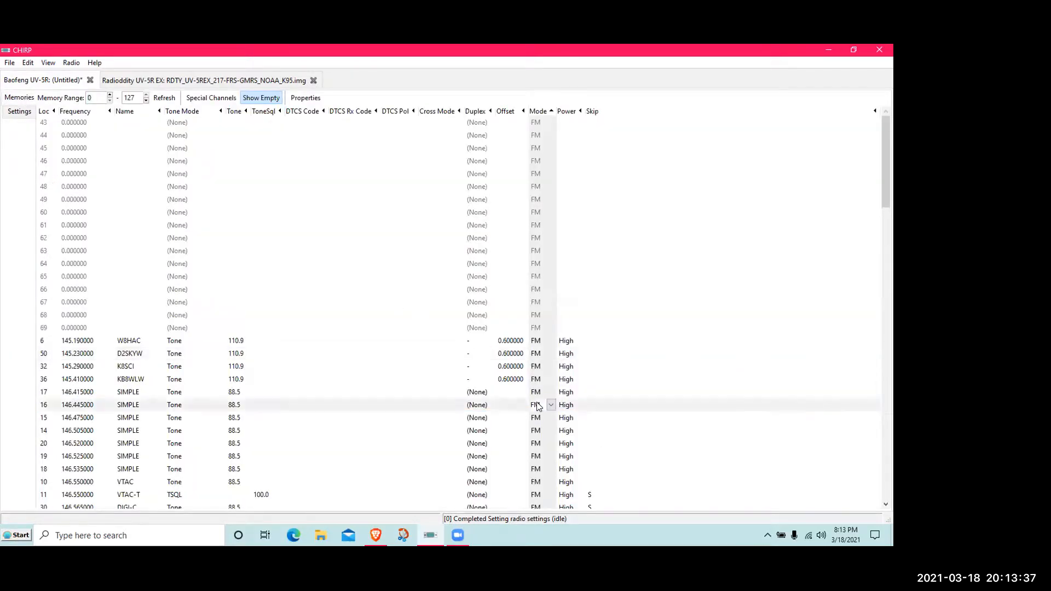
click(538, 405)
click(510, 378)
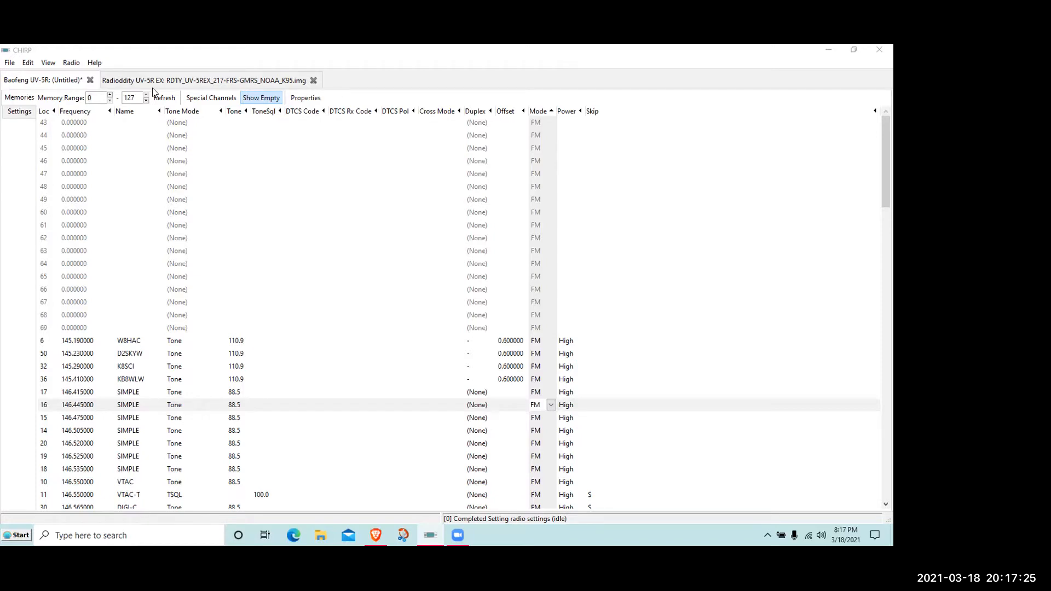
View the dialog for exporting the memories to a CSV file, and close it without exporting.
click(10, 63)
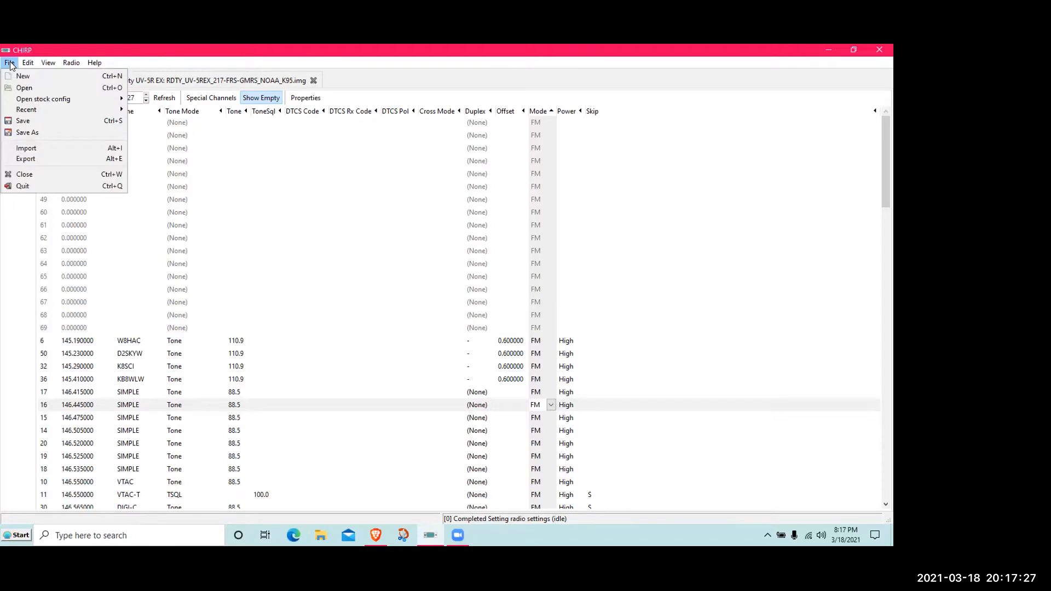
click(62, 158)
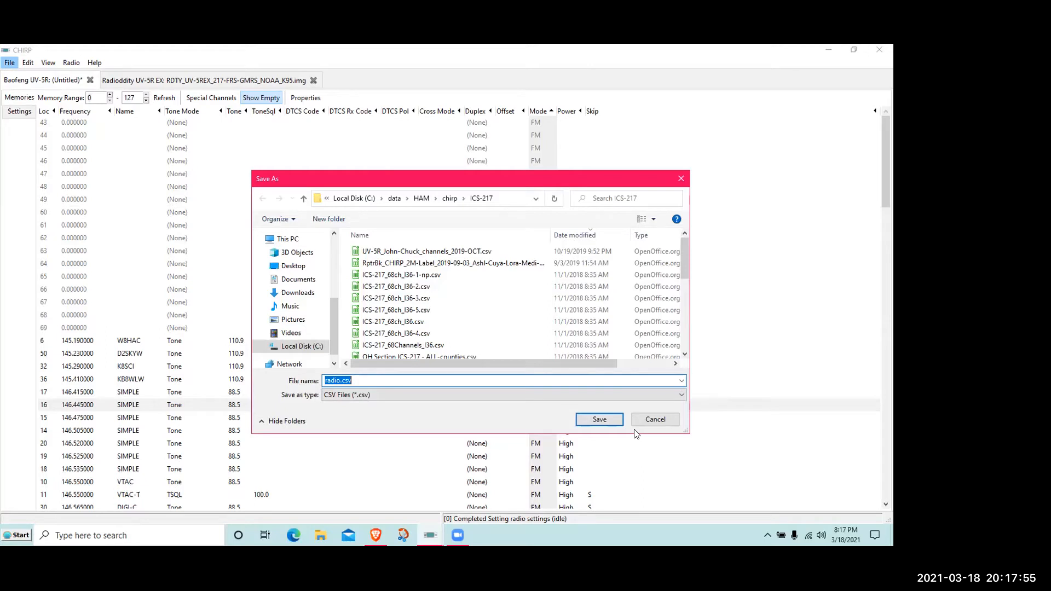
click(659, 418)
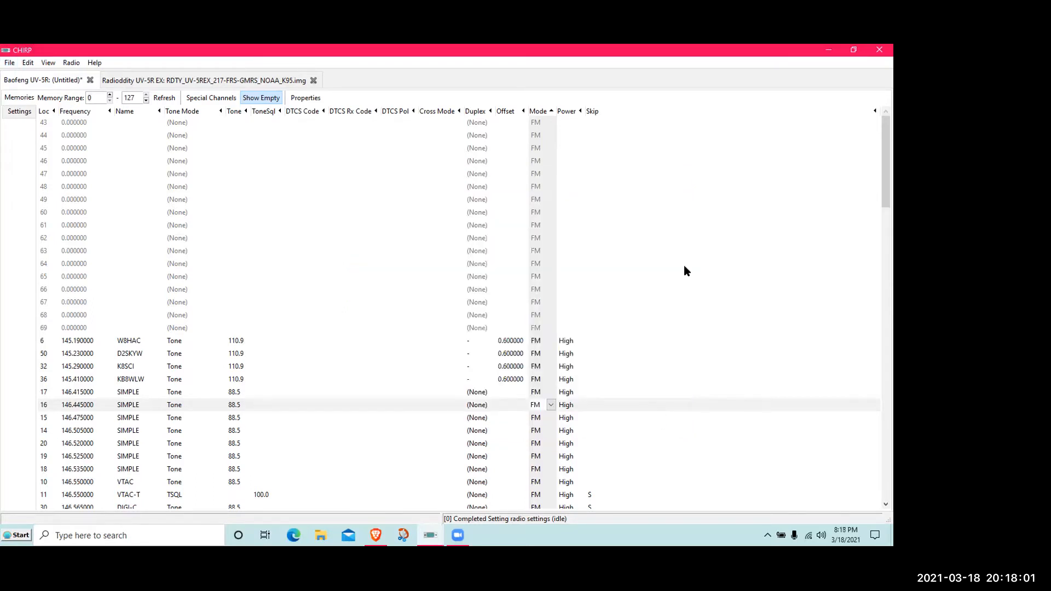